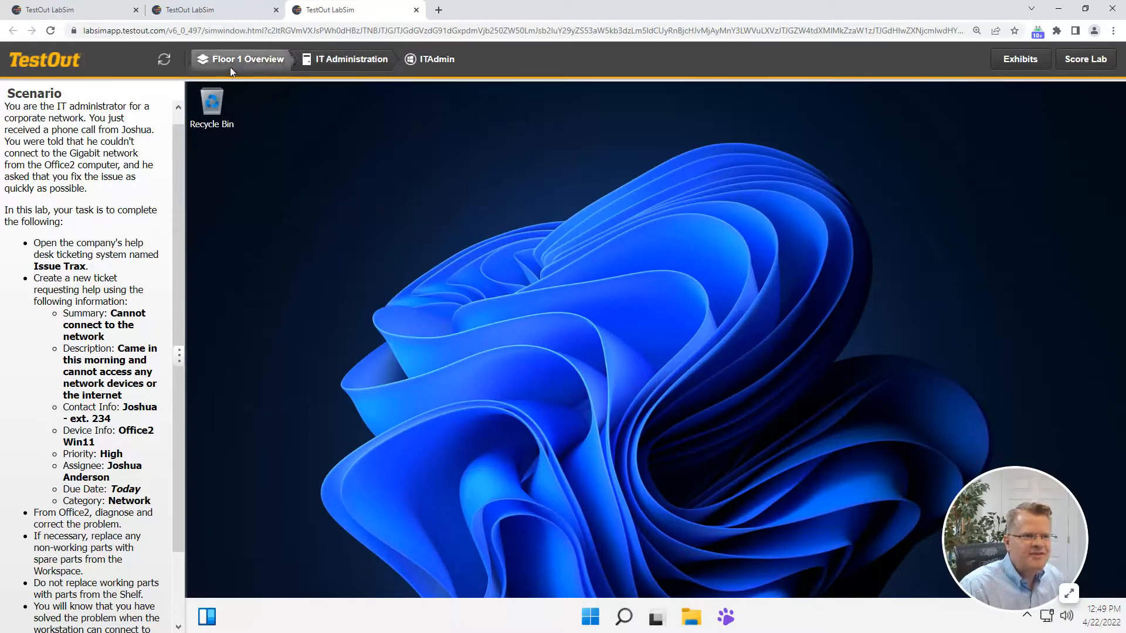
# Open the IT Administration hardware workspace and review the shelf's cables, hard drives and network adapters.
pyautogui.click(354, 63)
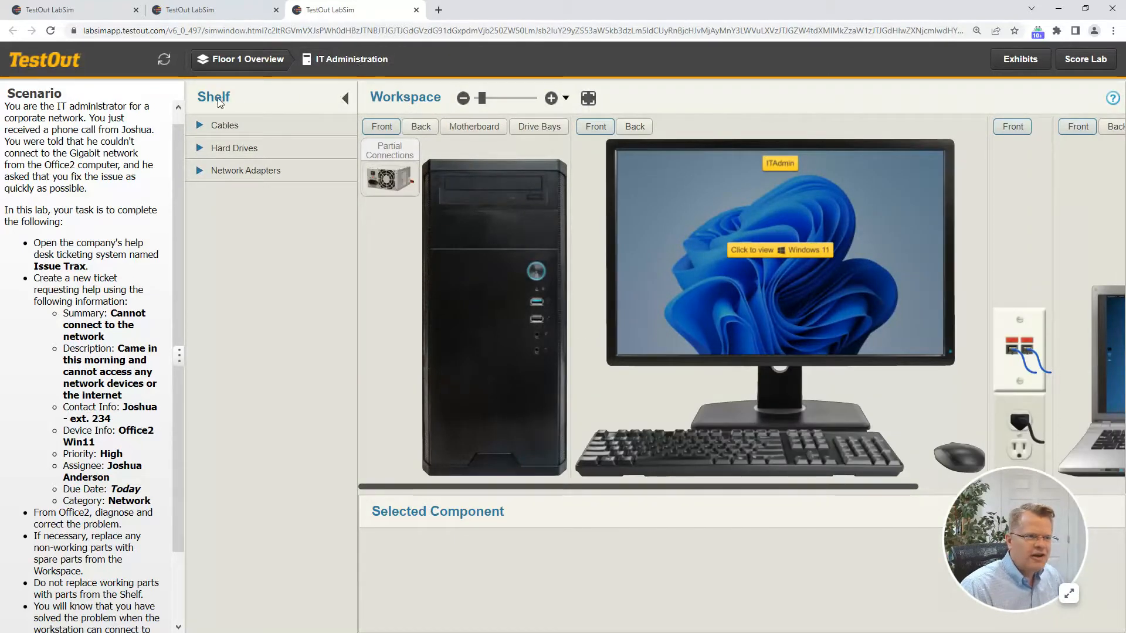
pyautogui.click(232, 128)
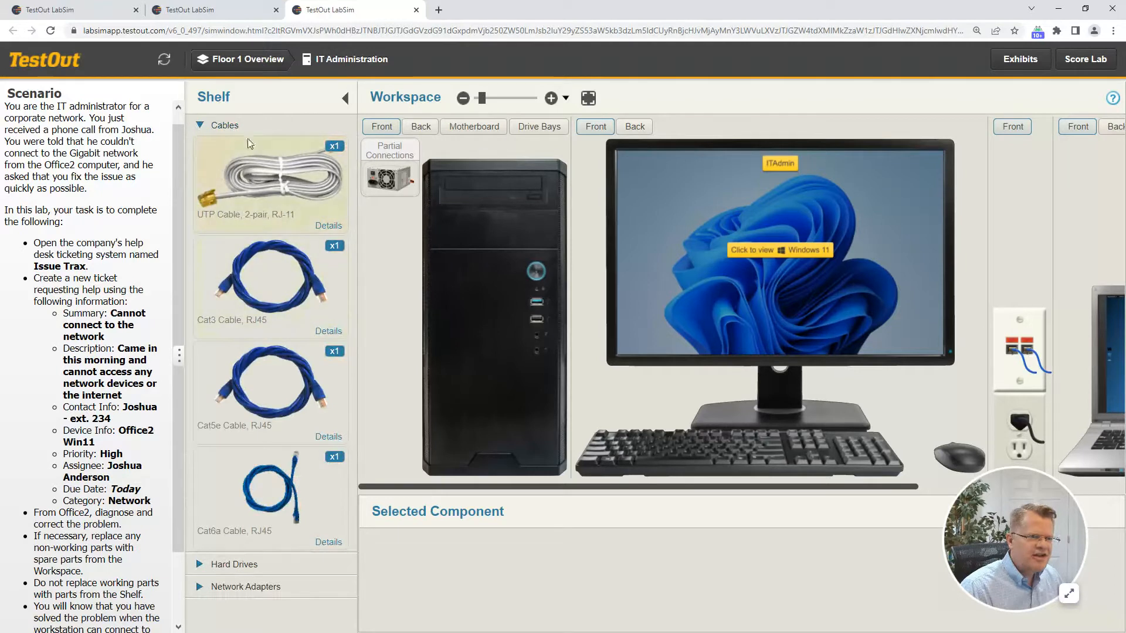
pyautogui.click(231, 125)
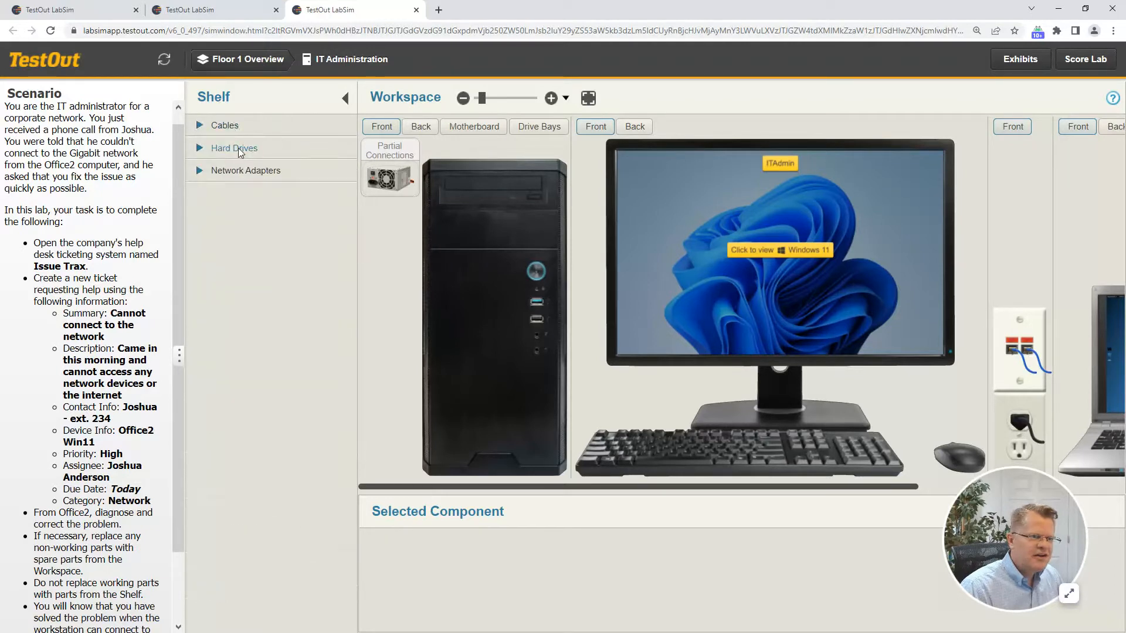
pyautogui.click(238, 148)
pyautogui.click(238, 148)
pyautogui.click(250, 170)
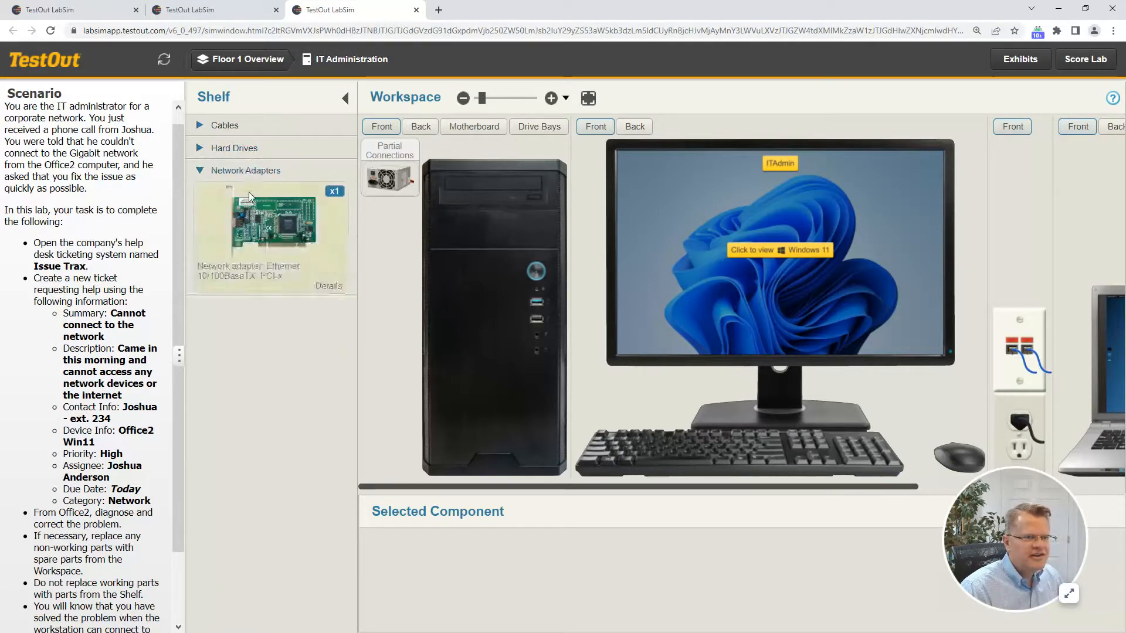
pyautogui.click(240, 168)
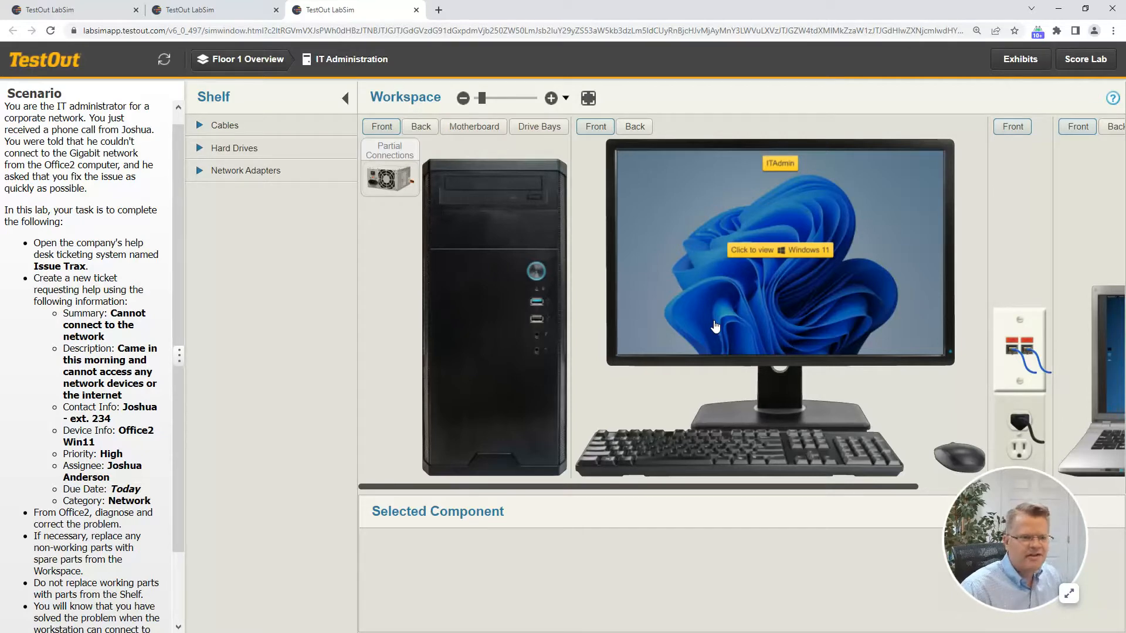
# Open the IT-Laptop's Linux desktop, launch Zenmap and move its window aside.
pyautogui.moveTo(761, 491); pyautogui.dragTo(933, 493)
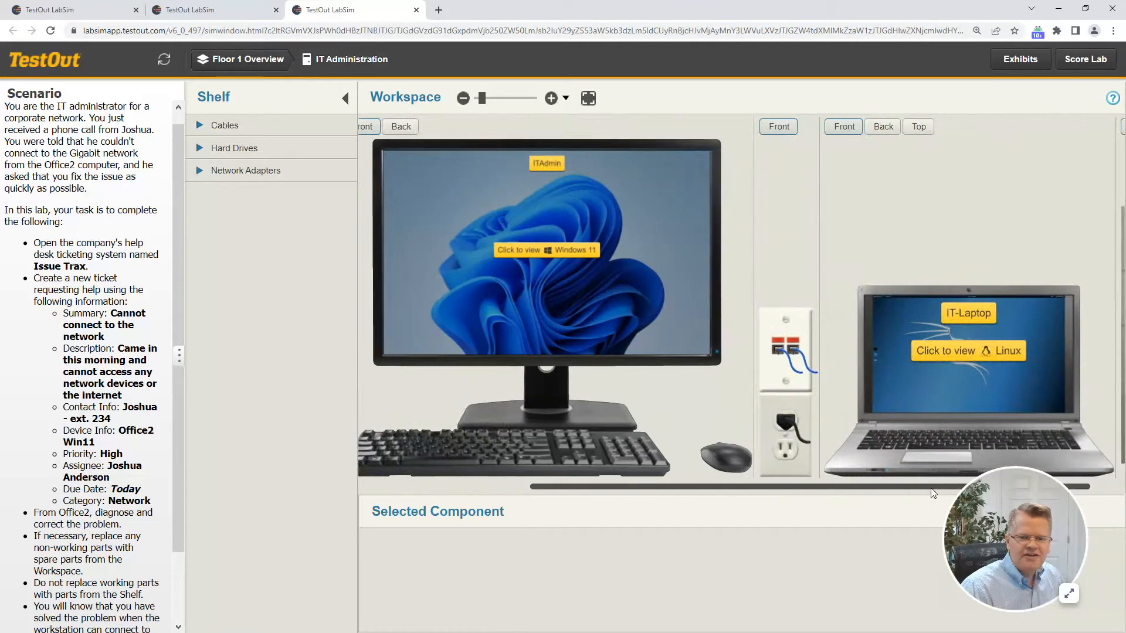
pyautogui.click(963, 363)
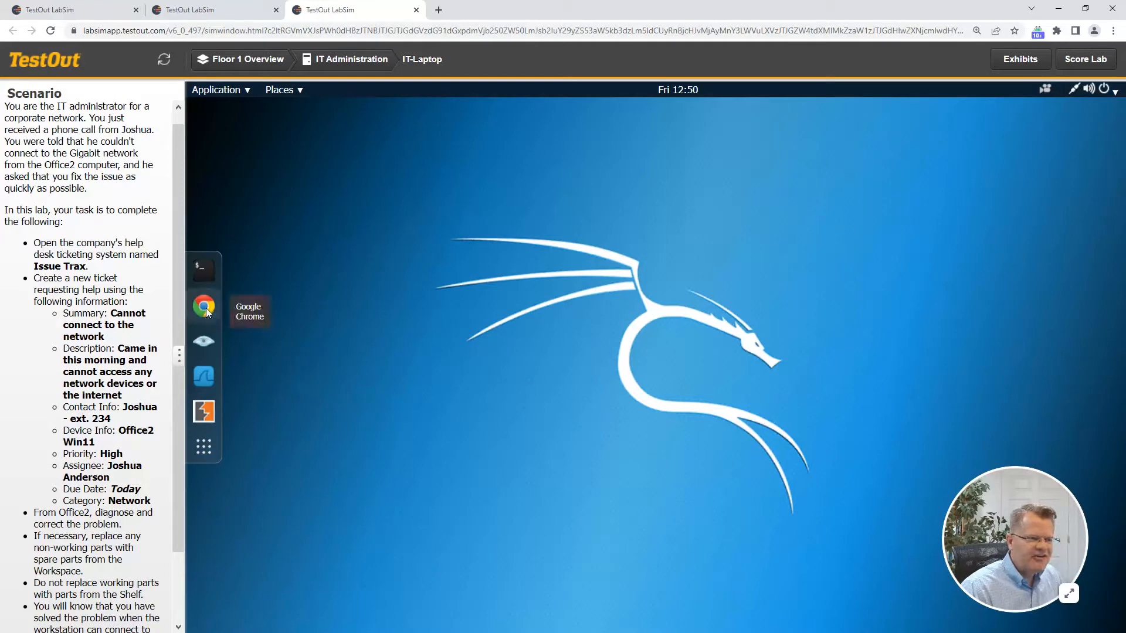
pyautogui.click(205, 344)
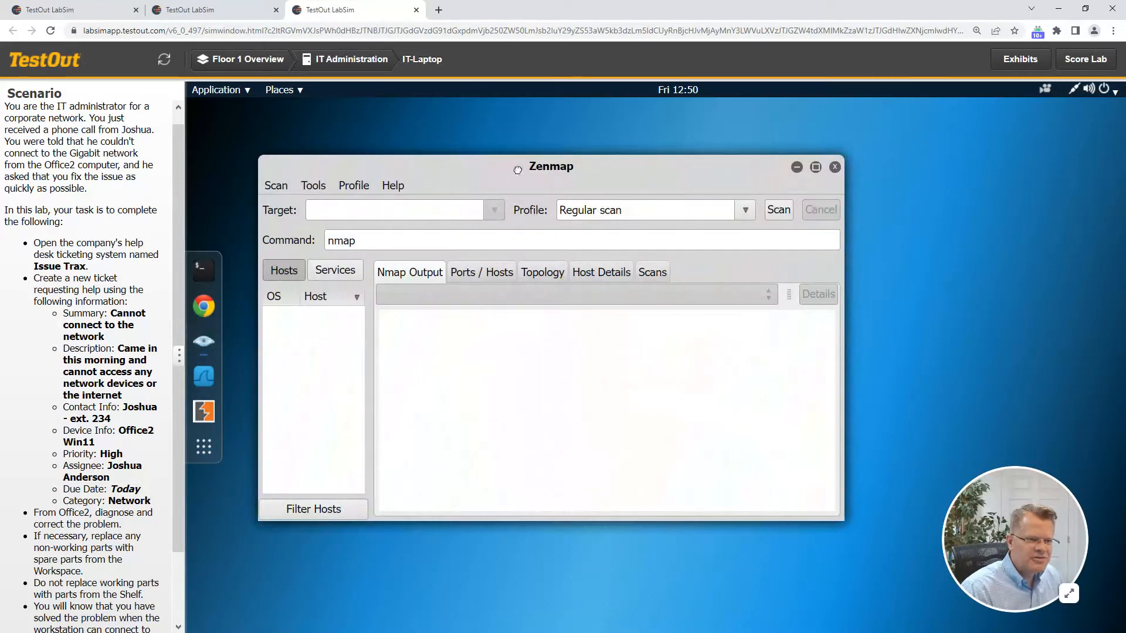
pyautogui.moveTo(517, 170); pyautogui.dragTo(677, 179)
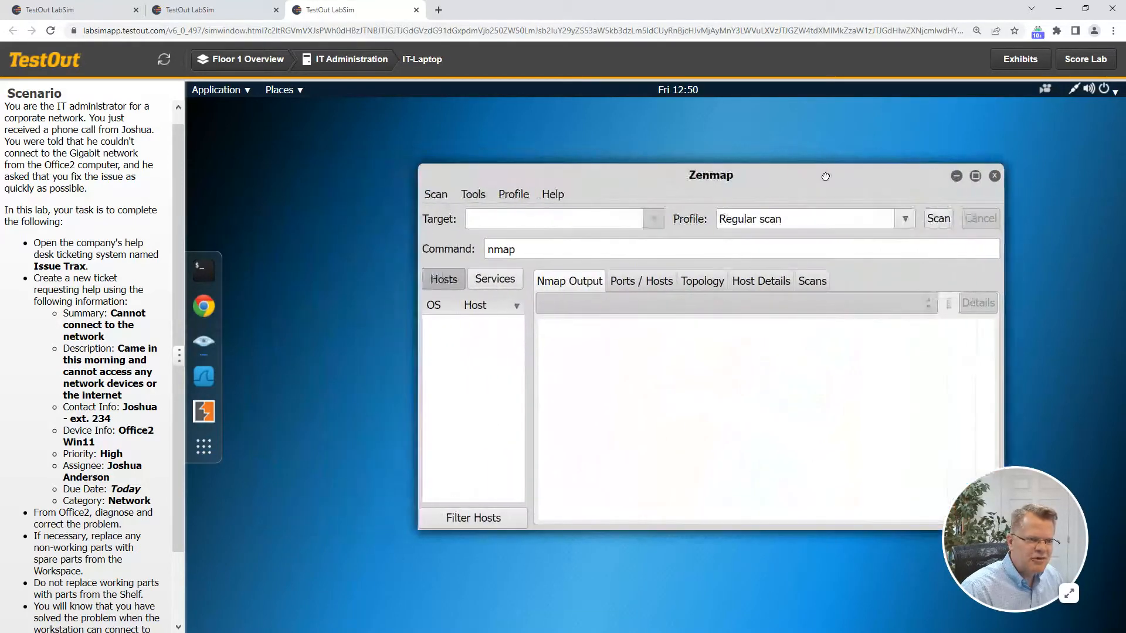
# Launch Wireshark and start a packet capture on the enp2s0 interface.
pyautogui.click(204, 378)
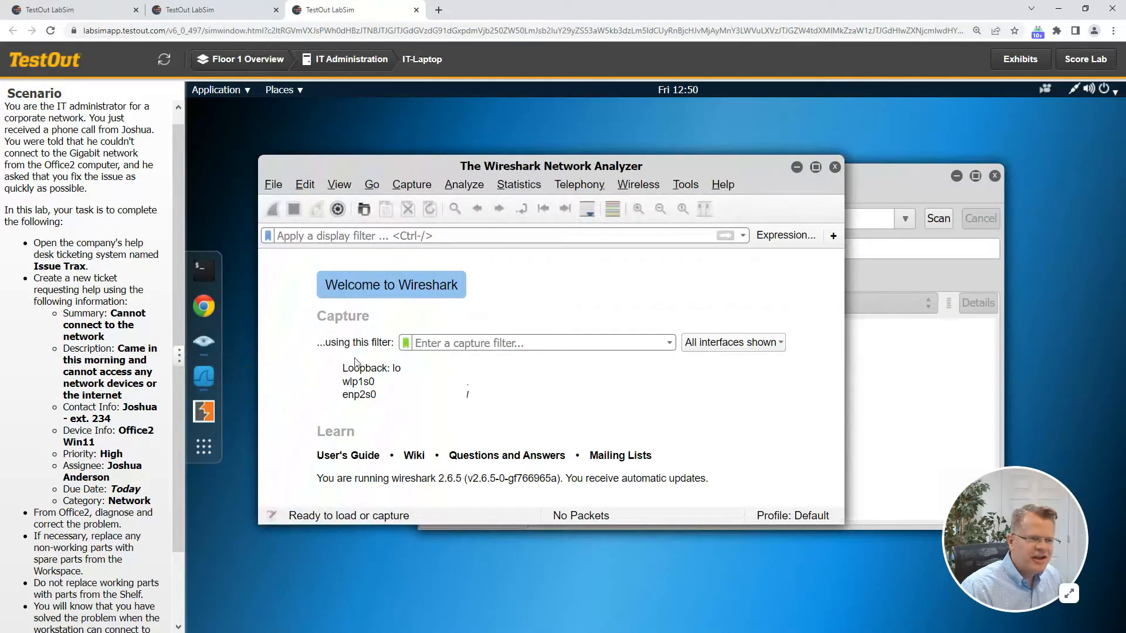
pyautogui.click(363, 394)
pyautogui.click(273, 210)
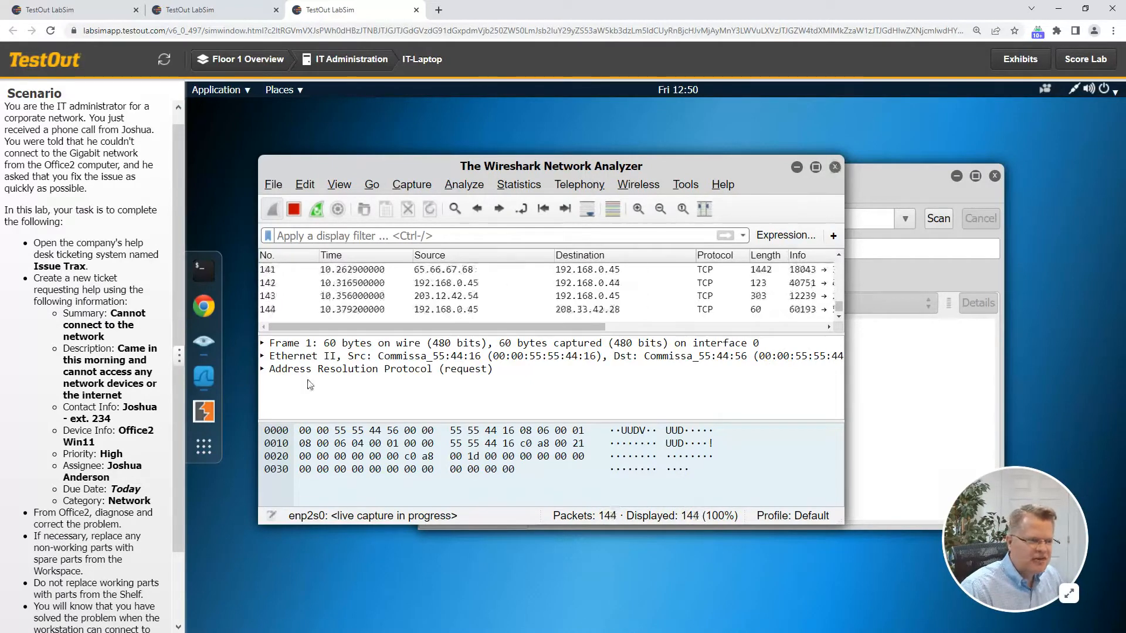
# Return to the IT Administration hardware, power off the ITAdmin computer and view its drive bays.
pyautogui.click(338, 64)
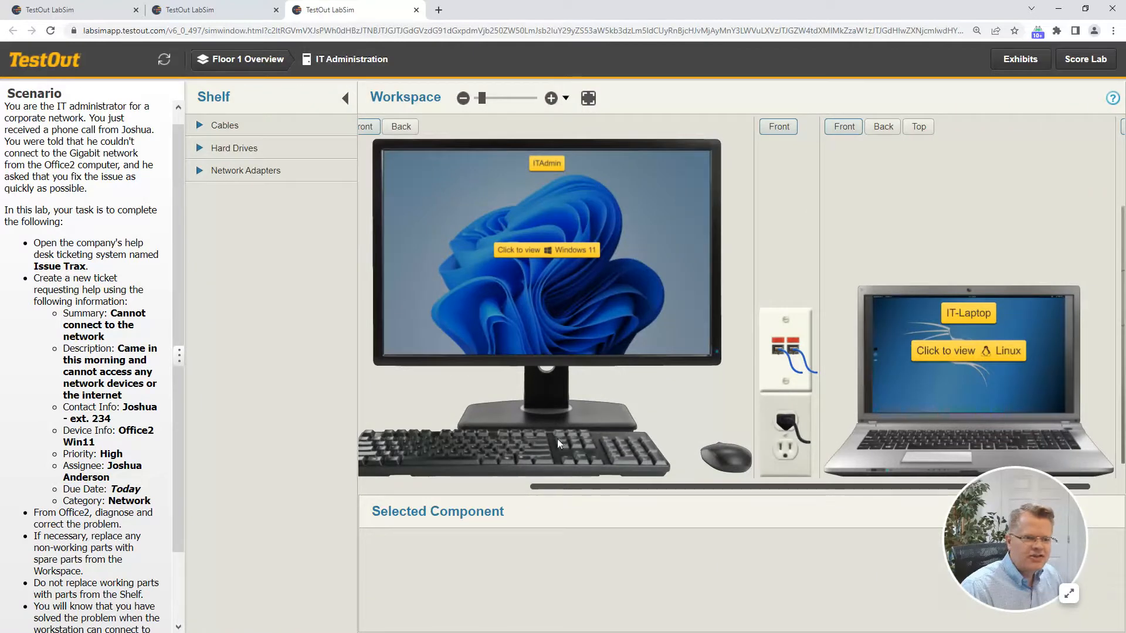
pyautogui.moveTo(575, 488); pyautogui.dragTo(400, 489)
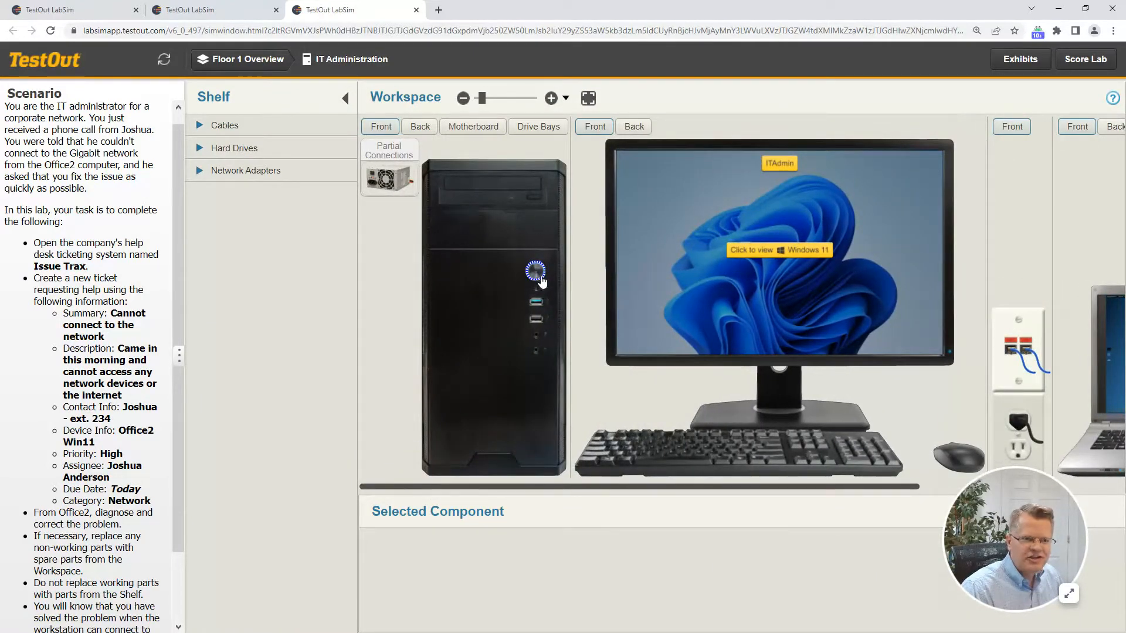
pyautogui.click(536, 272)
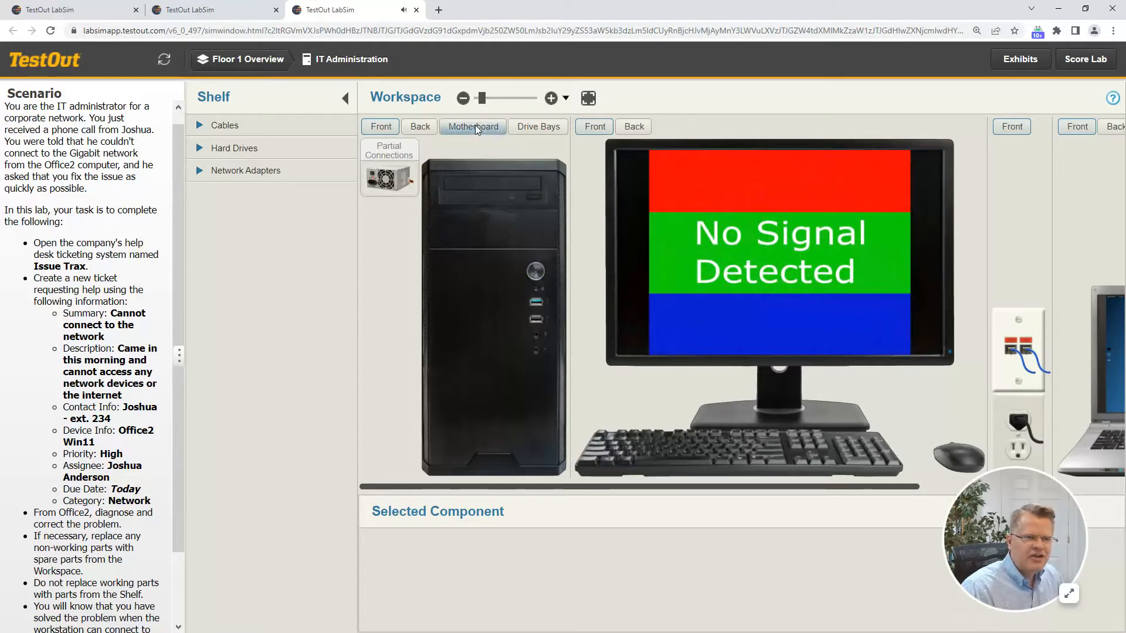
pyautogui.click(527, 128)
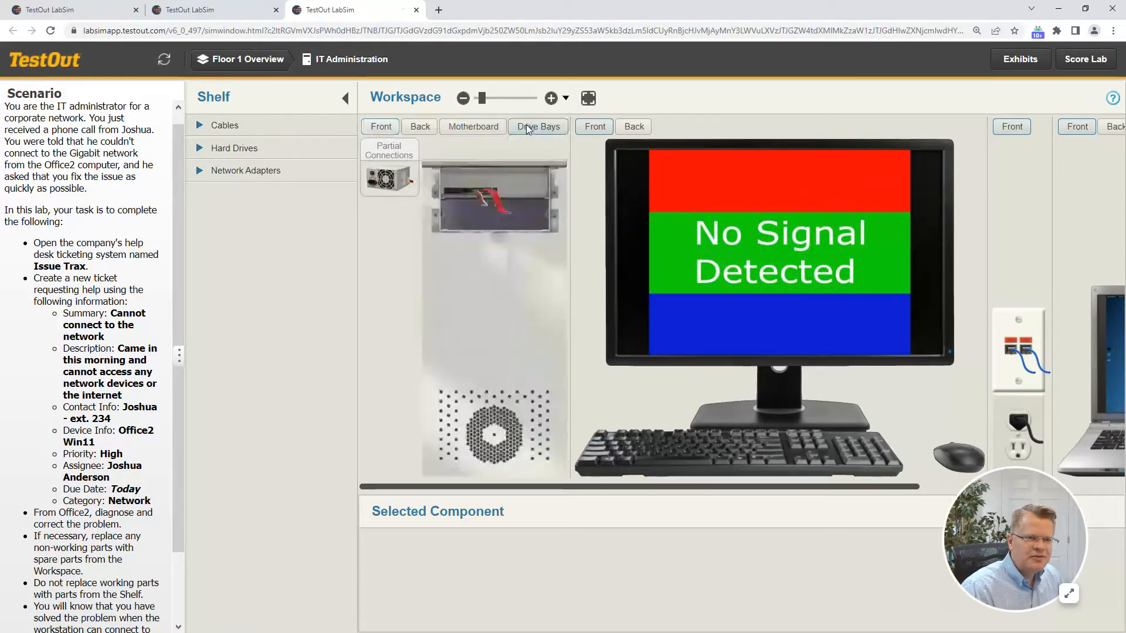
# In the motherboard view, move the lowest connected SATA cable connector, from the CD-DVD drive, to the free motherboard port below it.
pyautogui.click(468, 128)
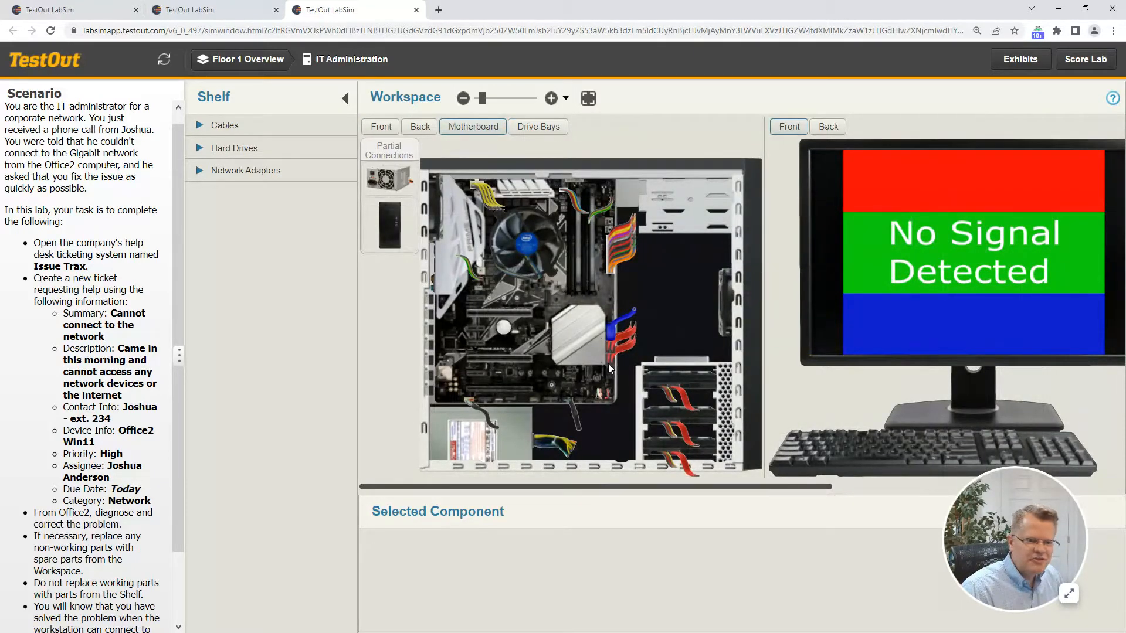
pyautogui.scroll(3, 608, 367)
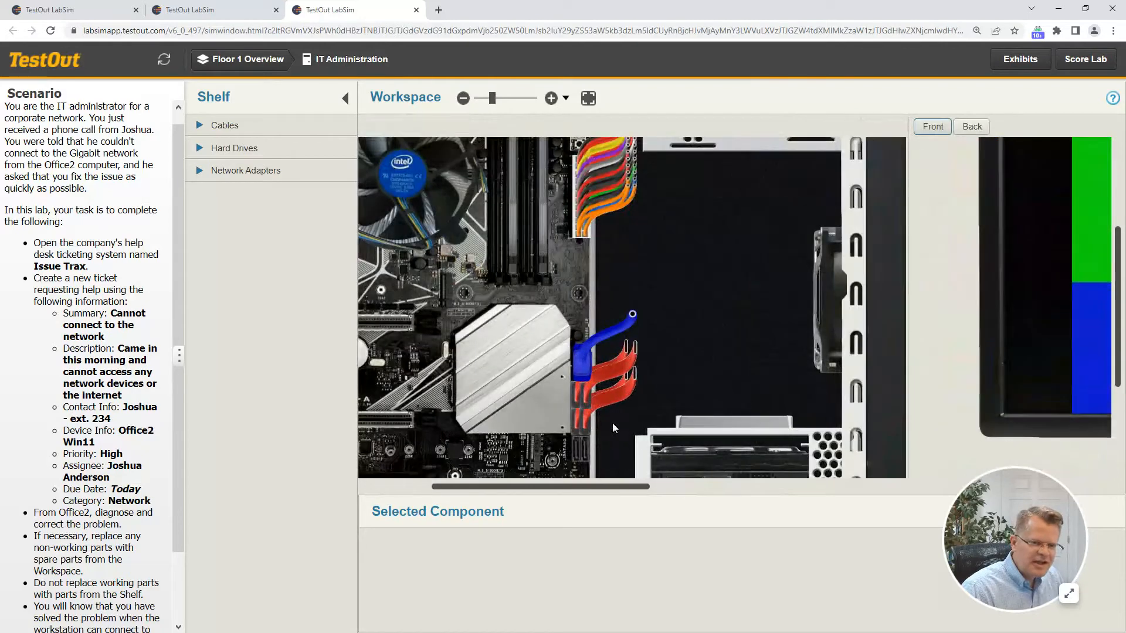
pyautogui.scroll(1, 612, 423)
pyautogui.click(580, 425)
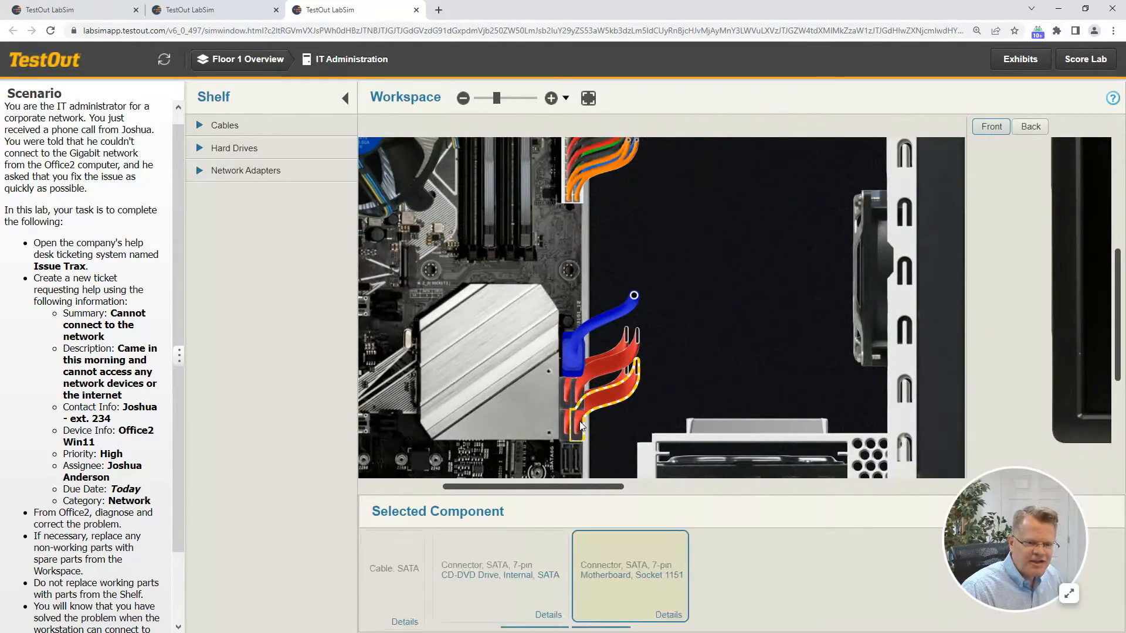
pyautogui.scroll(-2, 610, 404)
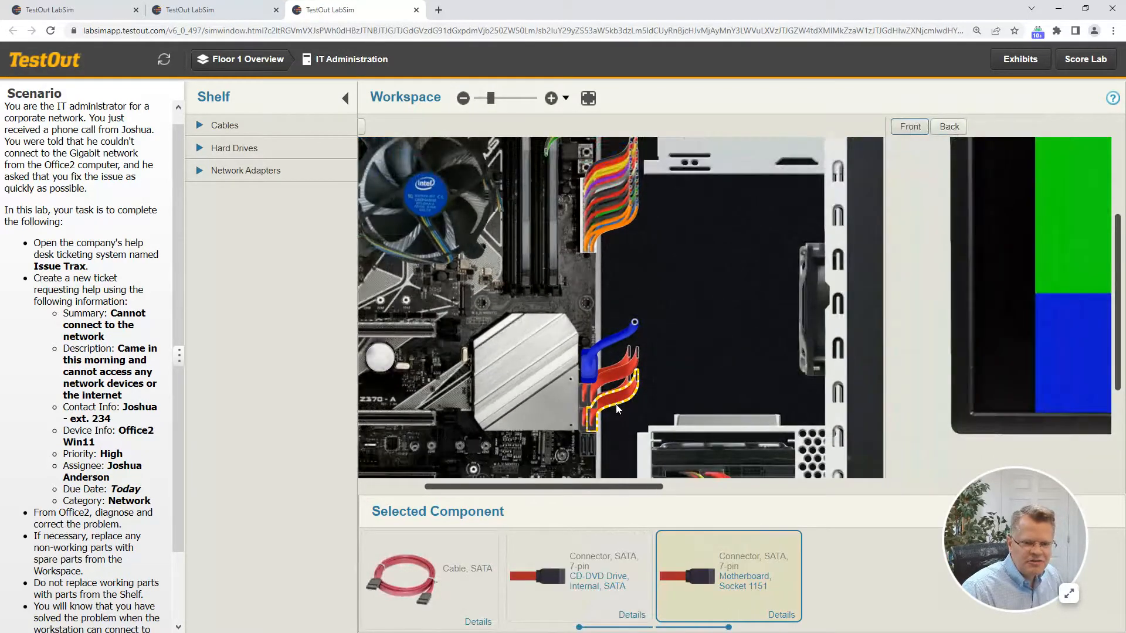
pyautogui.scroll(-4, 617, 405)
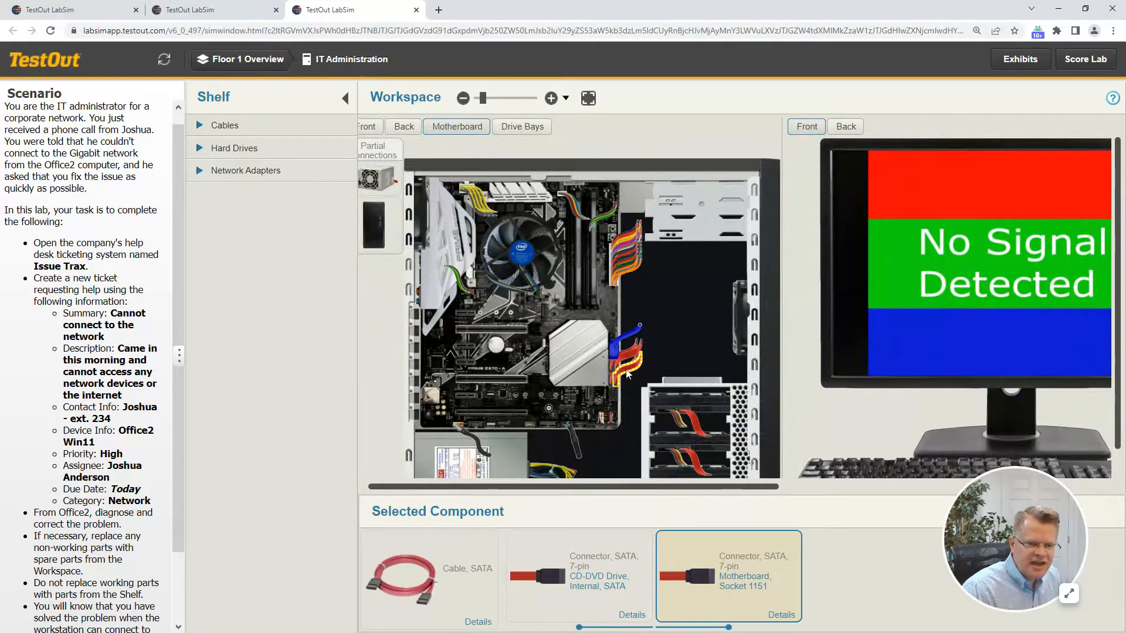
pyautogui.moveTo(616, 390); pyautogui.dragTo(617, 401)
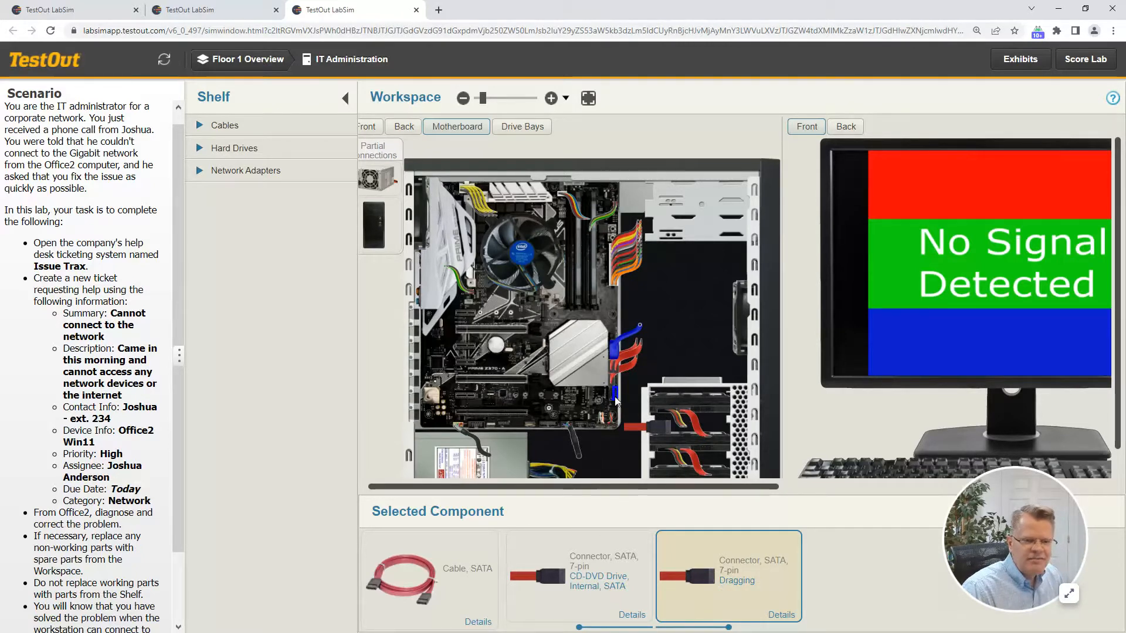
pyautogui.click(616, 401)
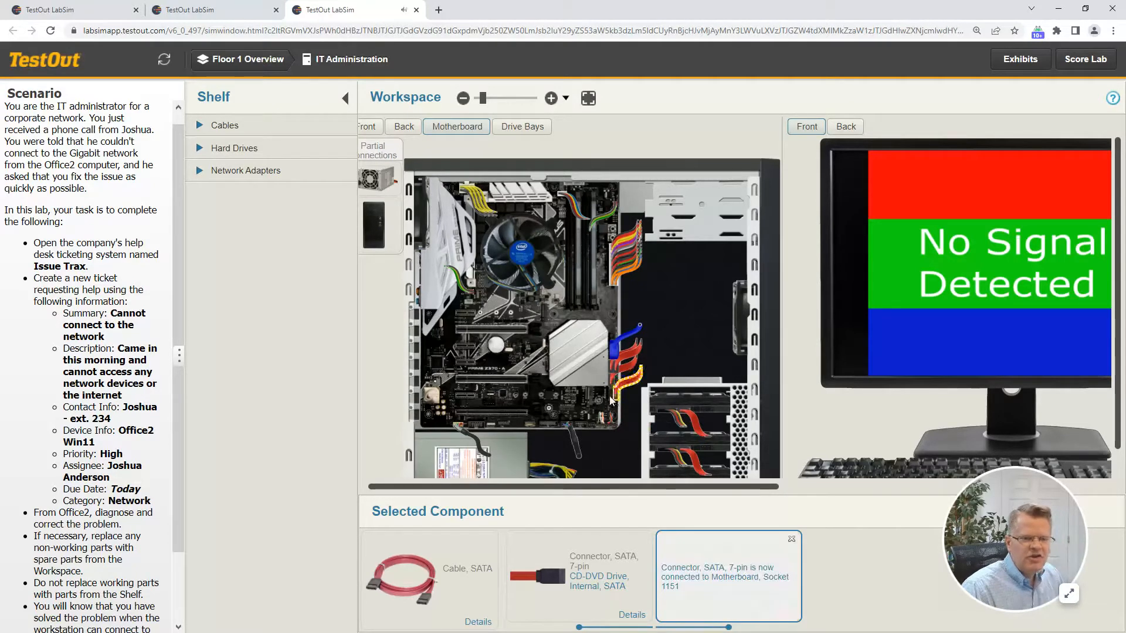
# Select the ITAdmin computer's power supply and look through its connectors.
pyautogui.click(502, 455)
pyautogui.moveTo(715, 625); pyautogui.dragTo(741, 627)
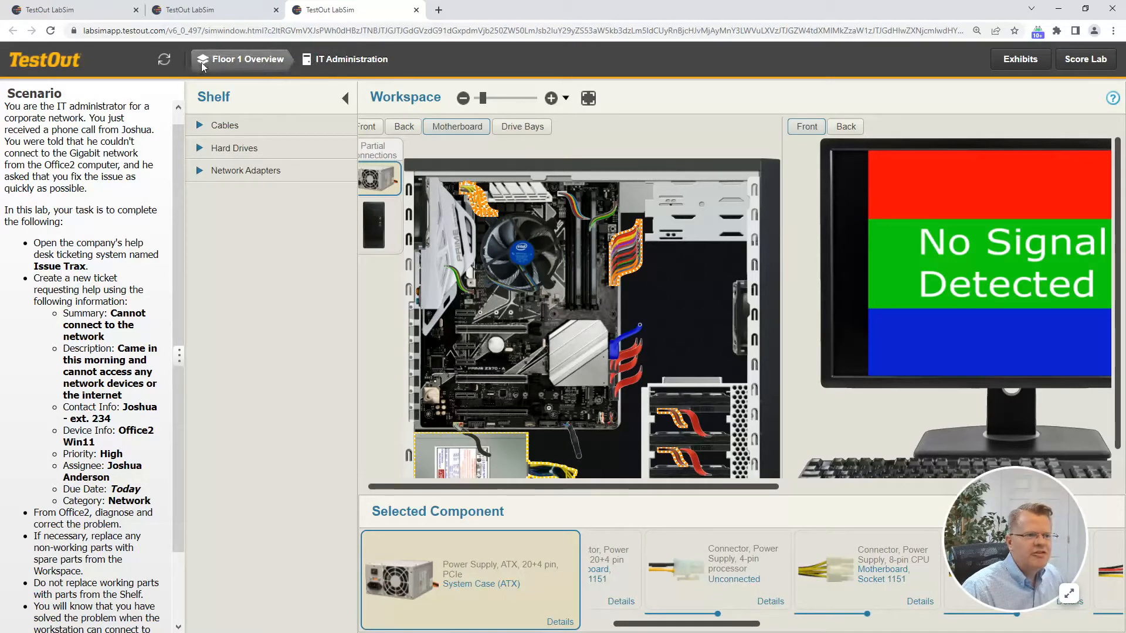
# Switch to CorpServer in the Networking Closet and open Computer Management from Server Manager.
pyautogui.click(245, 63)
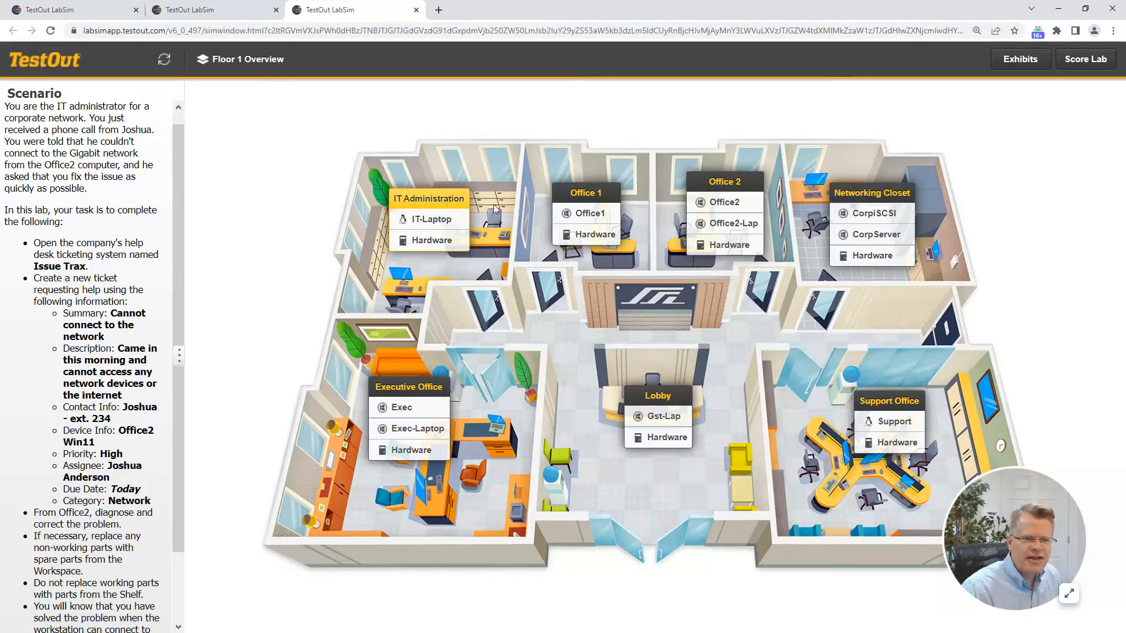
pyautogui.click(865, 259)
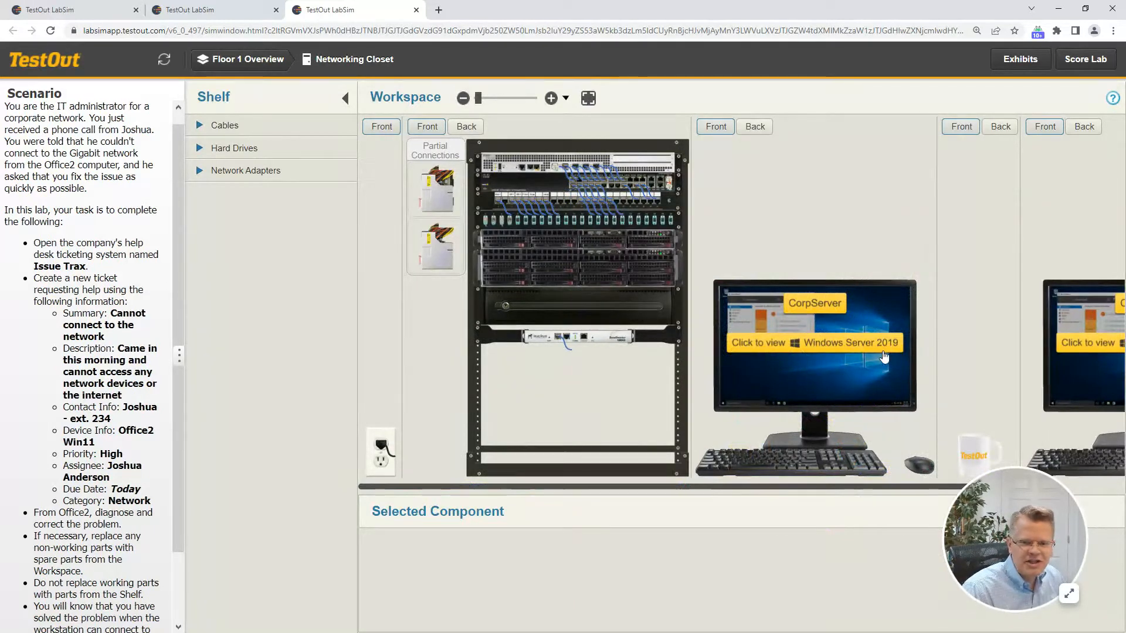
pyautogui.click(802, 368)
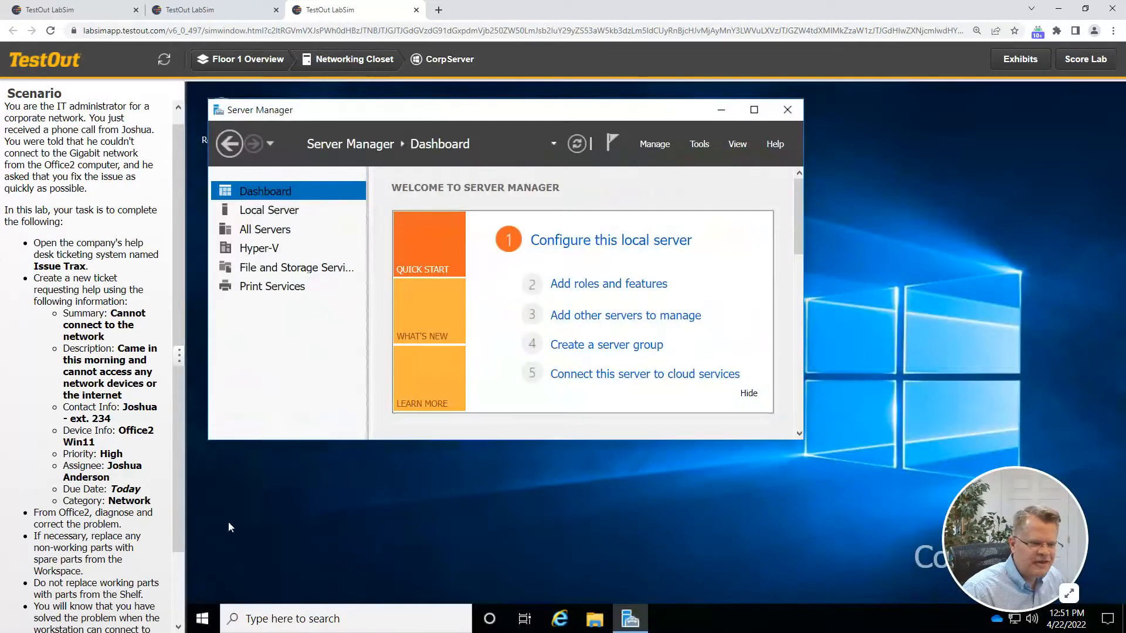
pyautogui.click(699, 144)
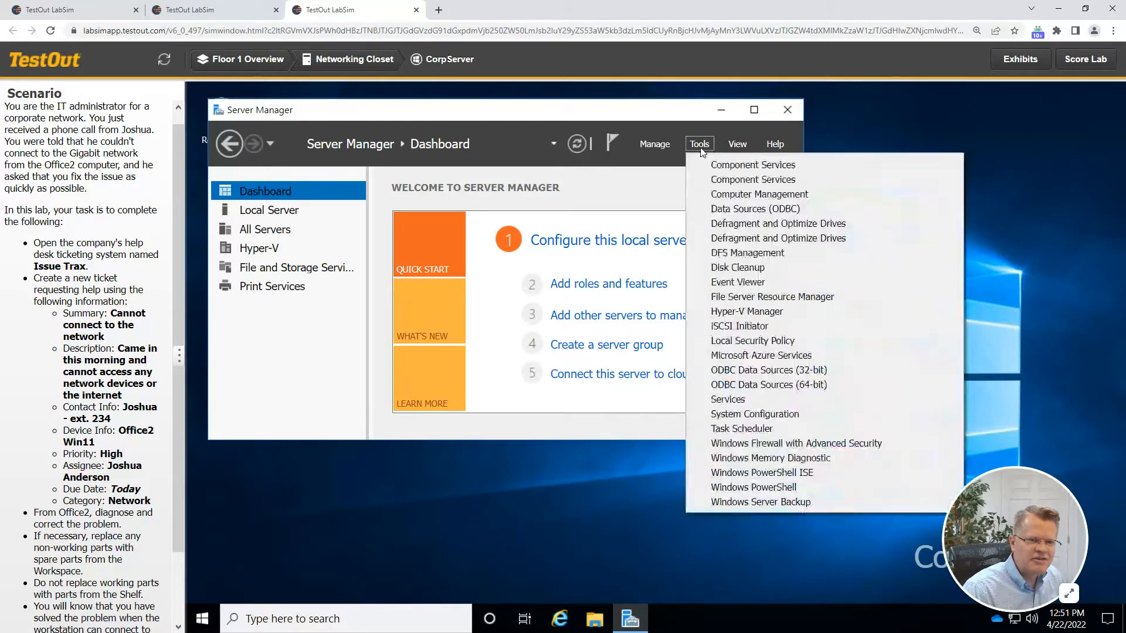
pyautogui.click(754, 195)
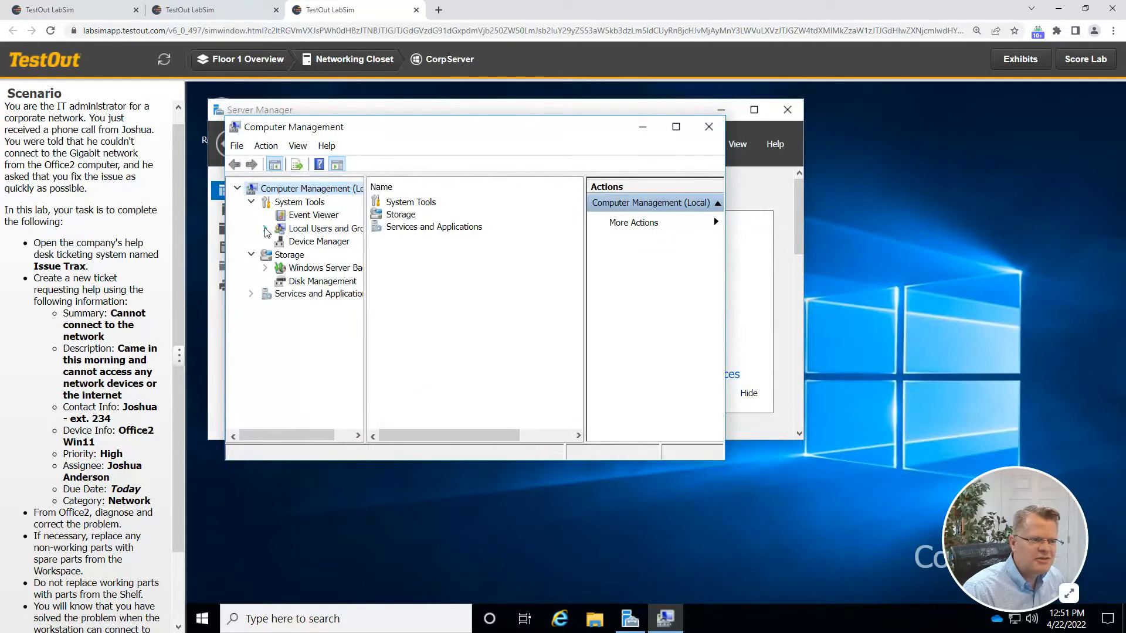
# Enable the local Guest user account by clearing "Account is disabled" in its properties, and apply the change.
pyautogui.click(265, 228)
pyautogui.click(314, 242)
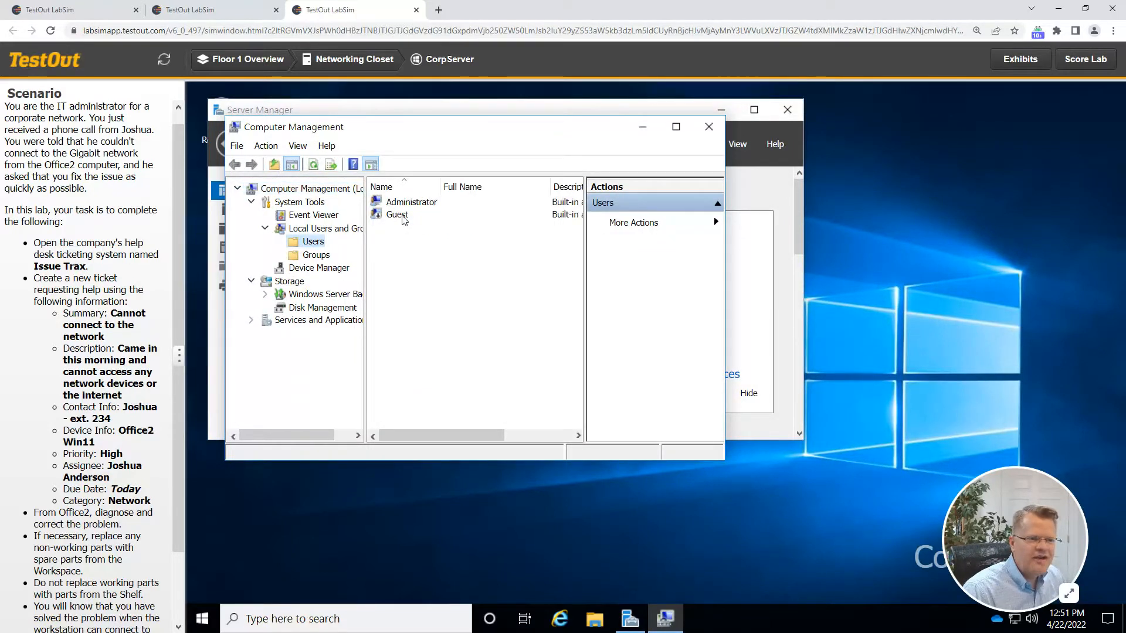
pyautogui.click(403, 217)
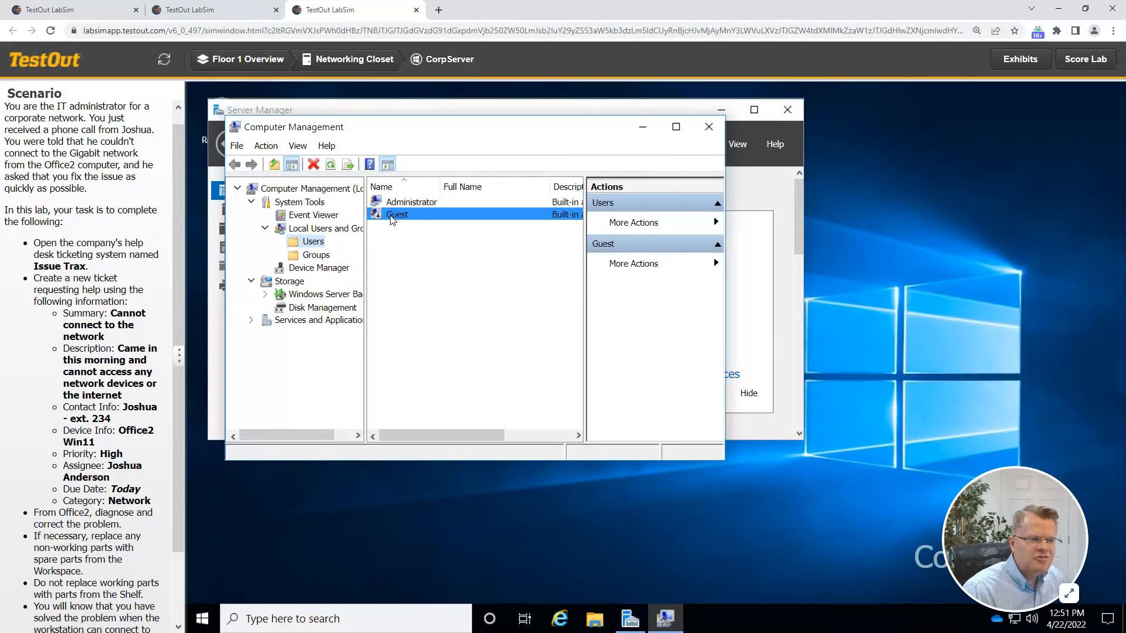
pyautogui.rightClick(392, 221)
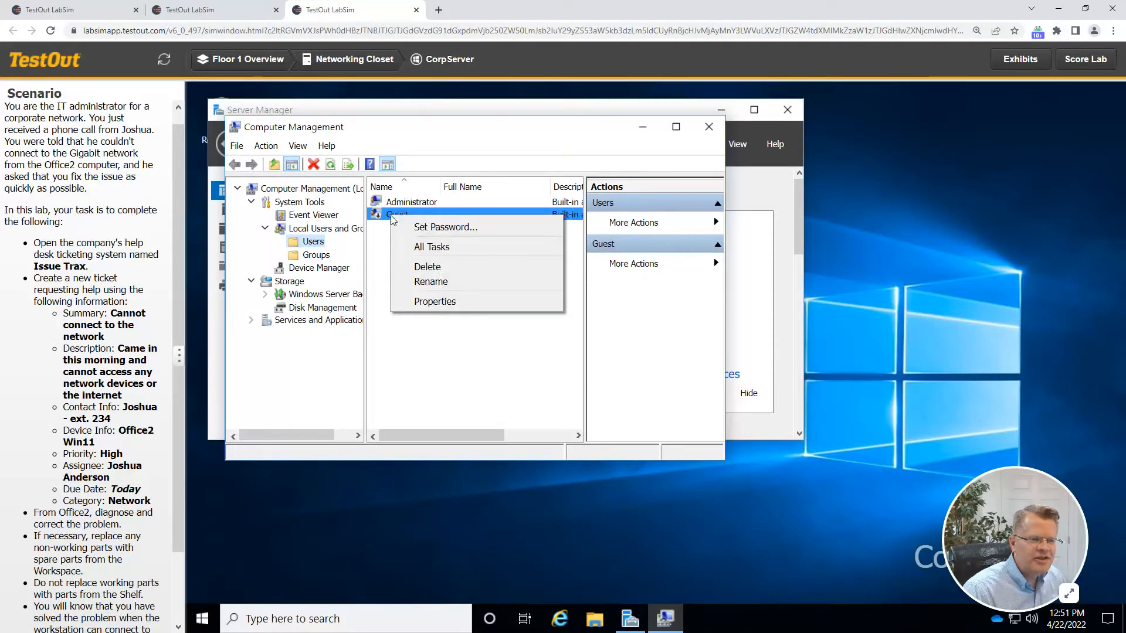
pyautogui.click(439, 302)
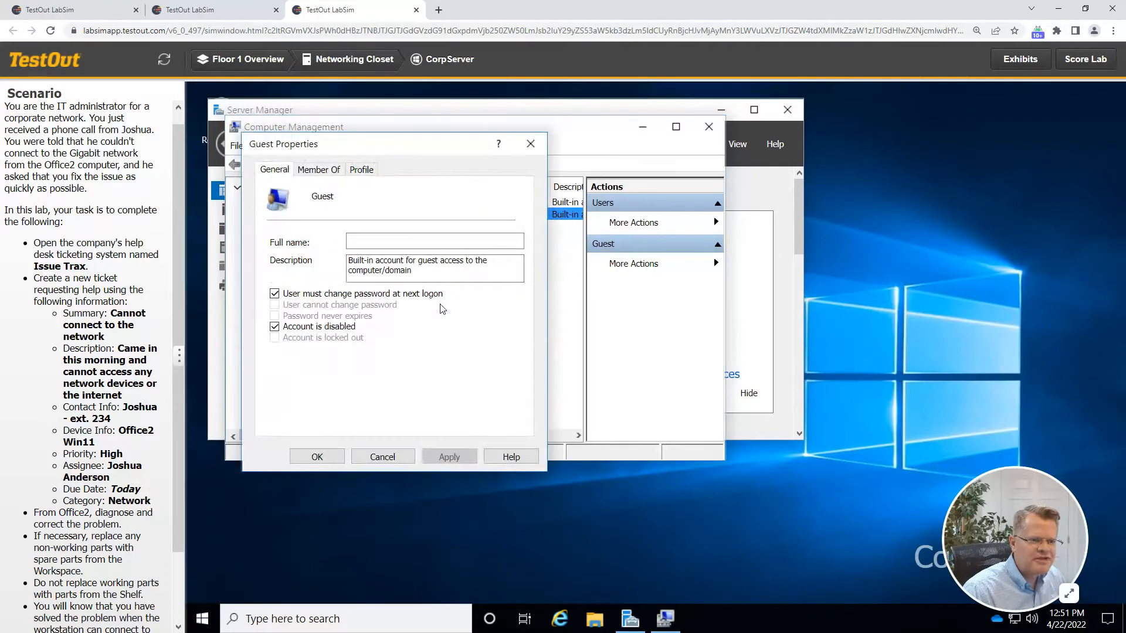
pyautogui.click(287, 331)
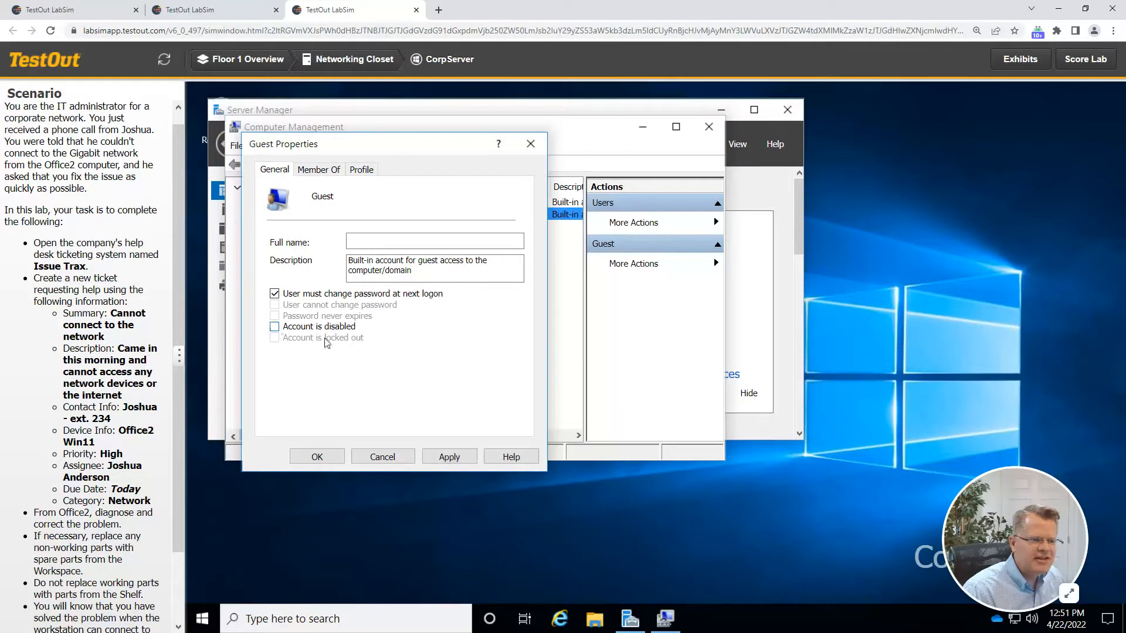
pyautogui.click(456, 459)
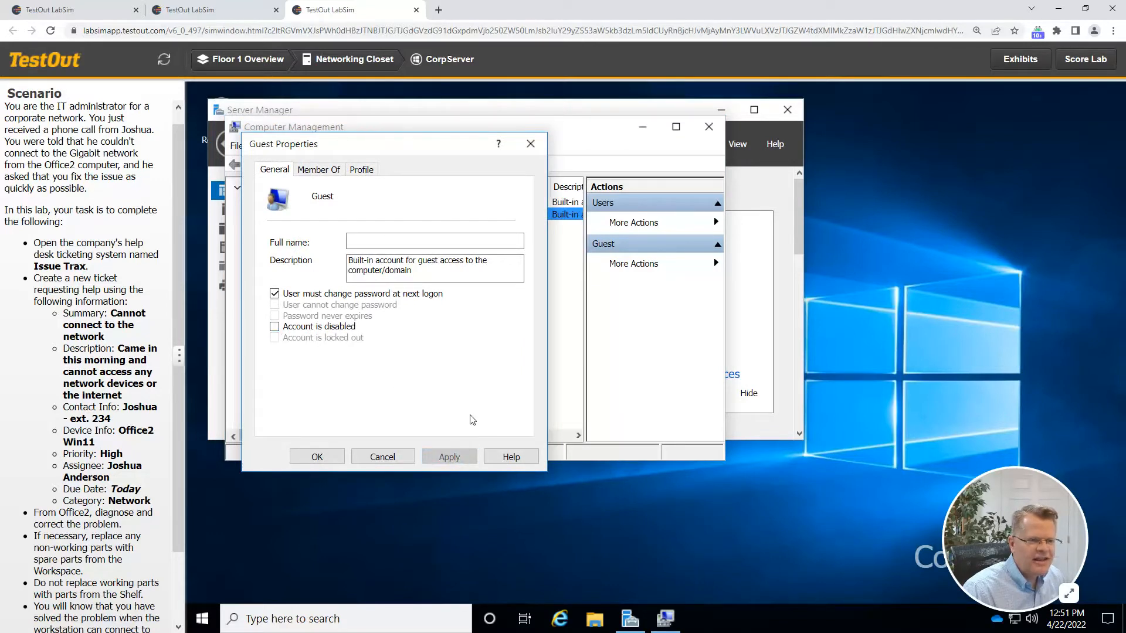
pyautogui.click(317, 457)
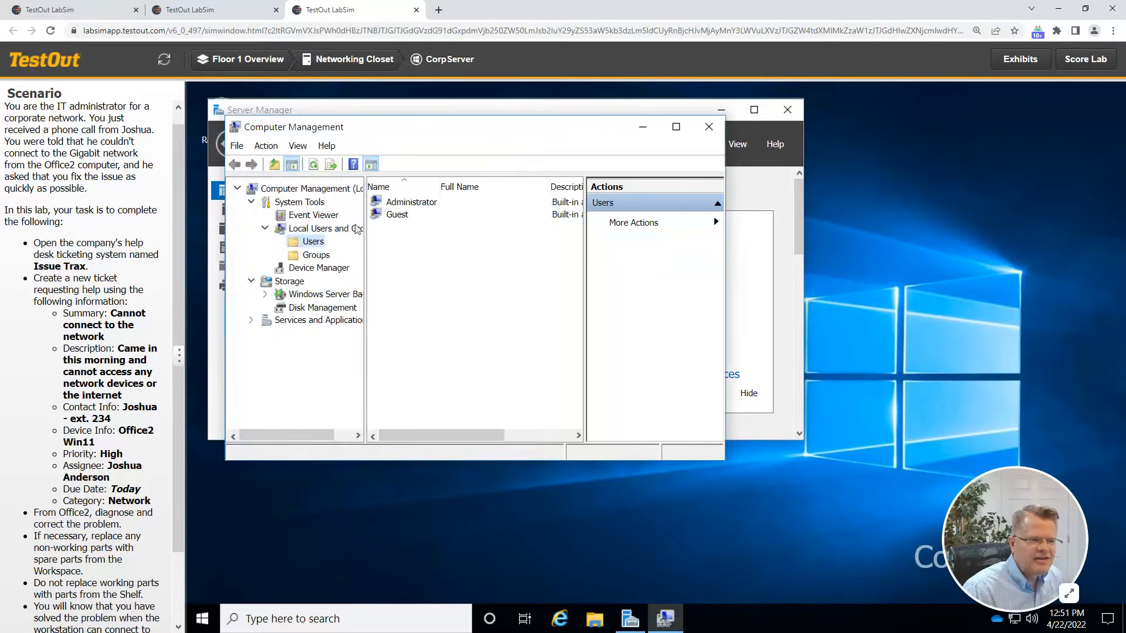
# Close Computer Management, return to the Networking Closet hardware and select the cable connector in port 17 of the patch panel.
pyautogui.click(709, 126)
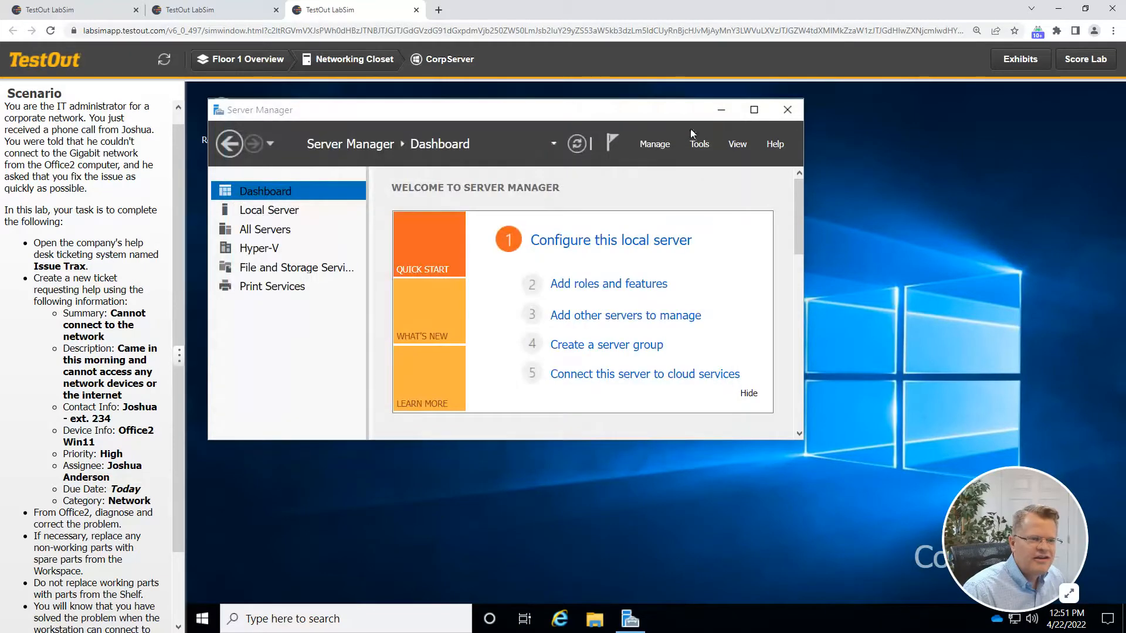
pyautogui.click(322, 57)
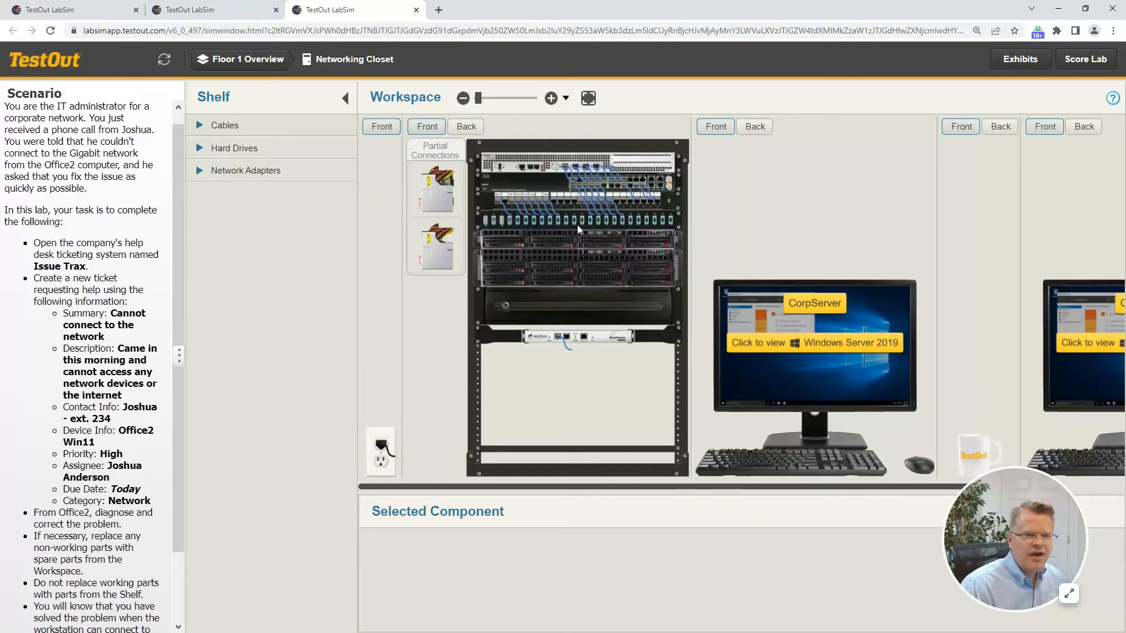
pyautogui.scroll(1, 599, 206)
pyautogui.scroll(1, 617, 213)
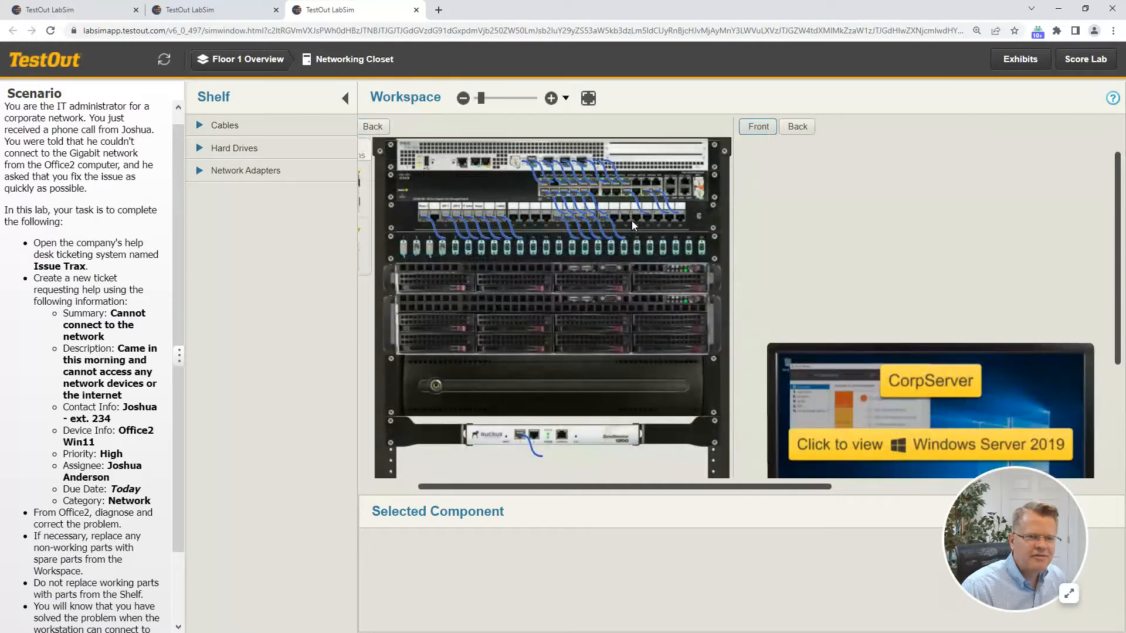
pyautogui.scroll(1, 614, 221)
pyautogui.scroll(1, 569, 218)
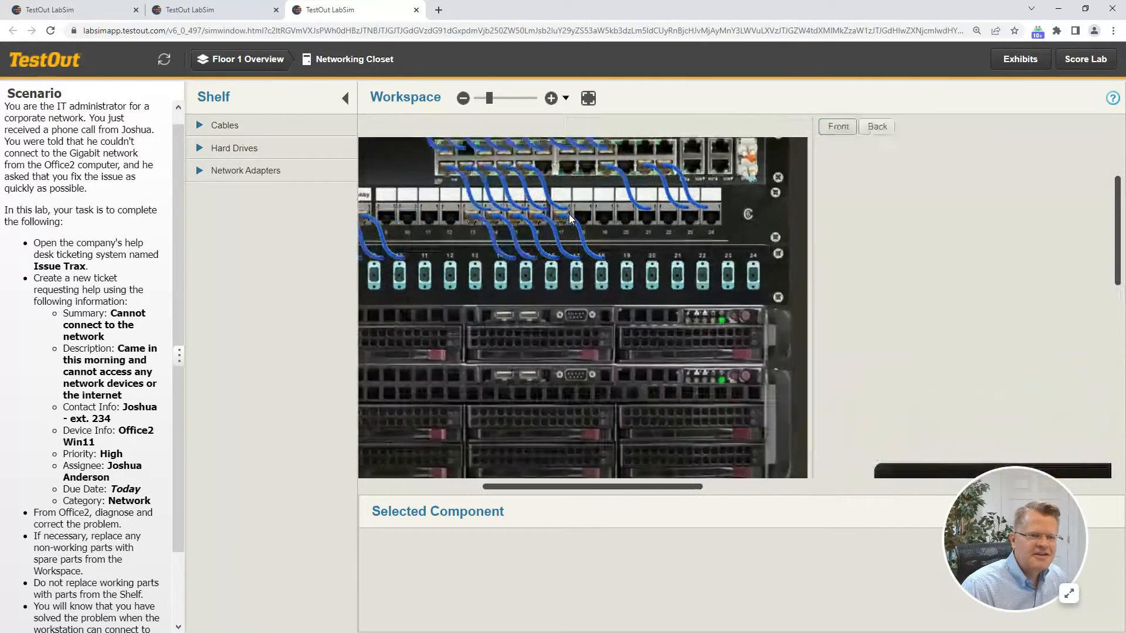
pyautogui.click(563, 222)
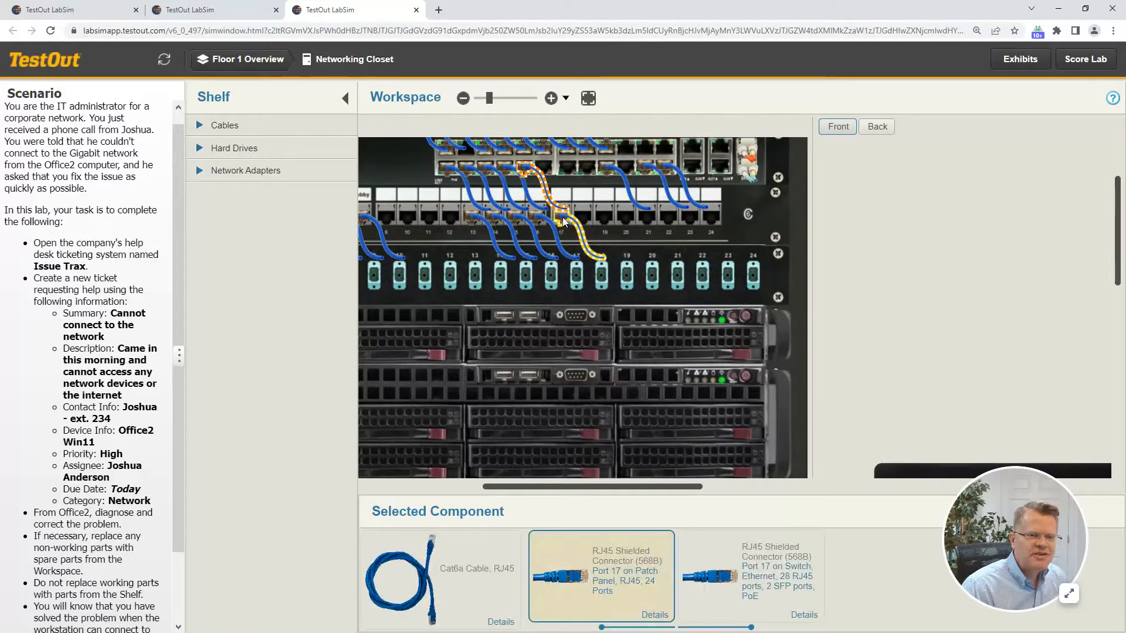
# Try moving the selected cable connector from patch panel port 17 over to port 19, and plug it back into port 17.
pyautogui.moveTo(573, 210); pyautogui.dragTo(606, 217)
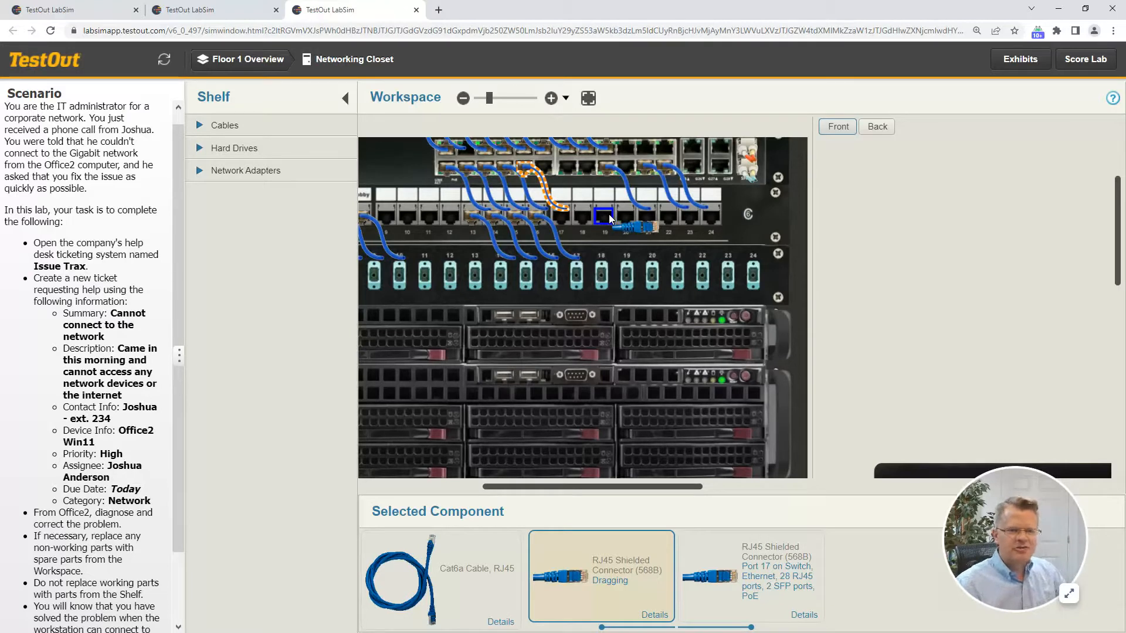
pyautogui.moveTo(609, 215); pyautogui.dragTo(562, 216)
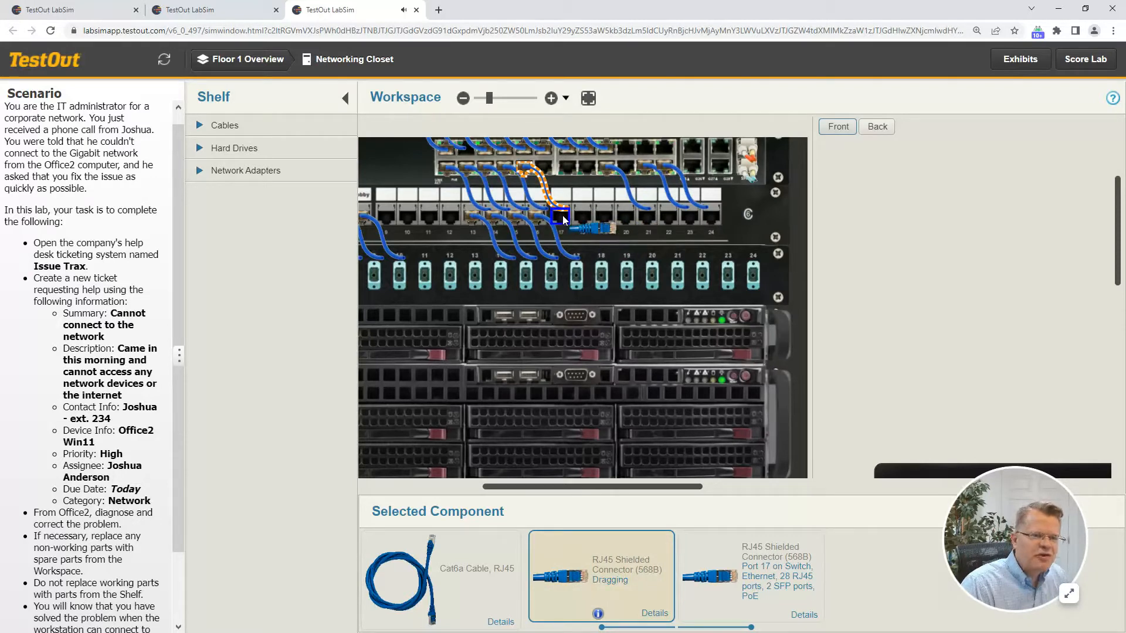
pyautogui.moveTo(561, 215); pyautogui.dragTo(563, 215)
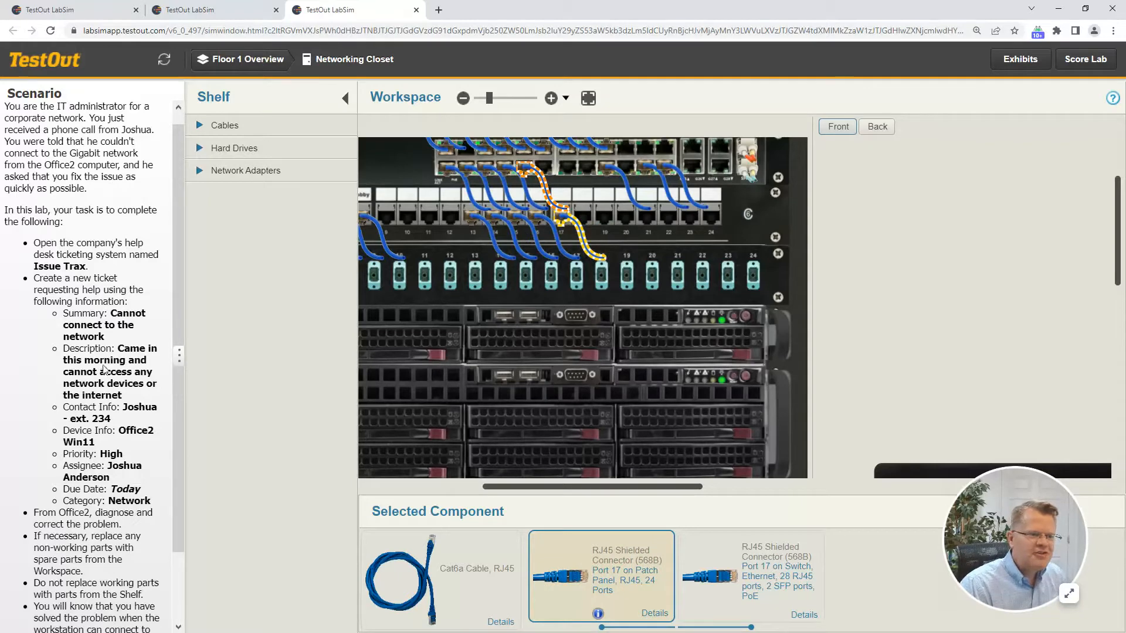
# Look at the Exec-Laptop desktop in the Executive Office and return to the floor overview.
pyautogui.click(232, 59)
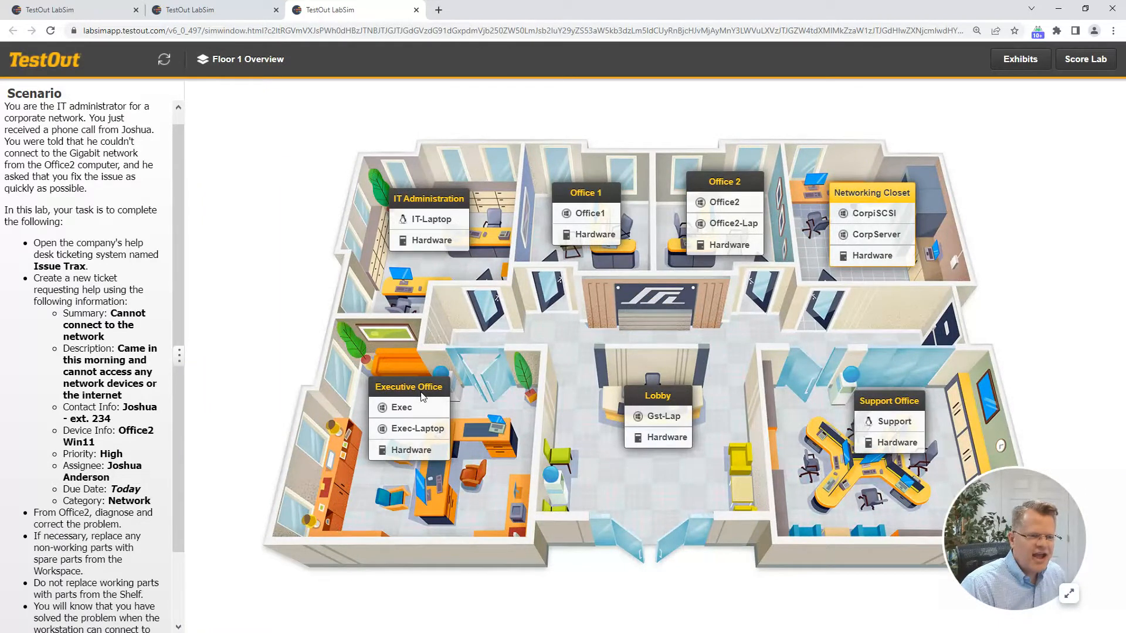
pyautogui.click(404, 434)
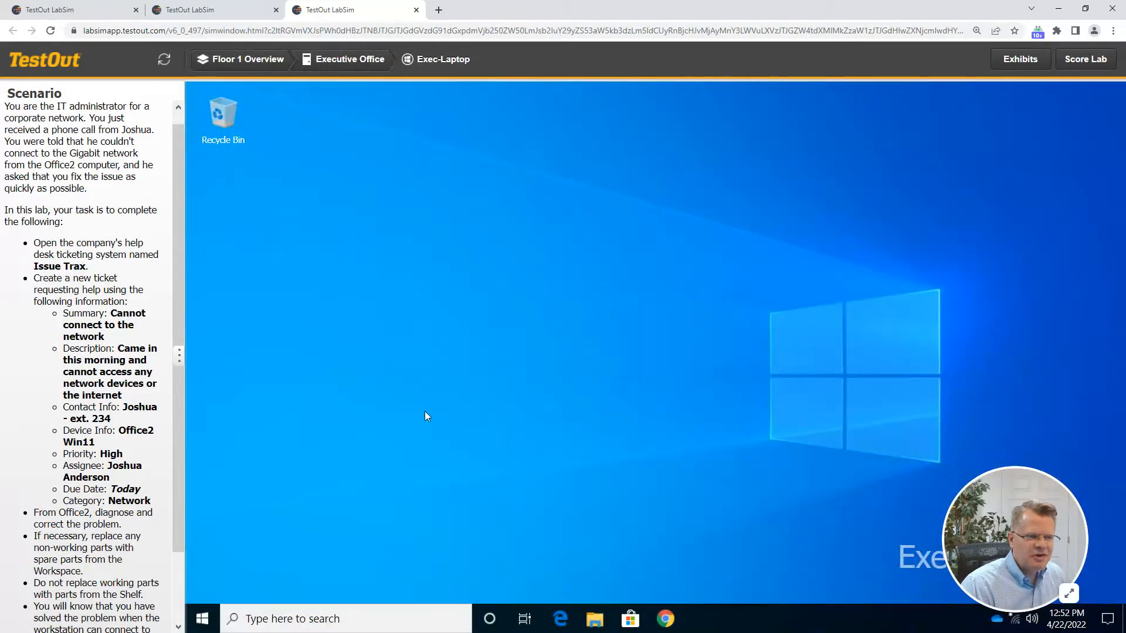
pyautogui.click(244, 65)
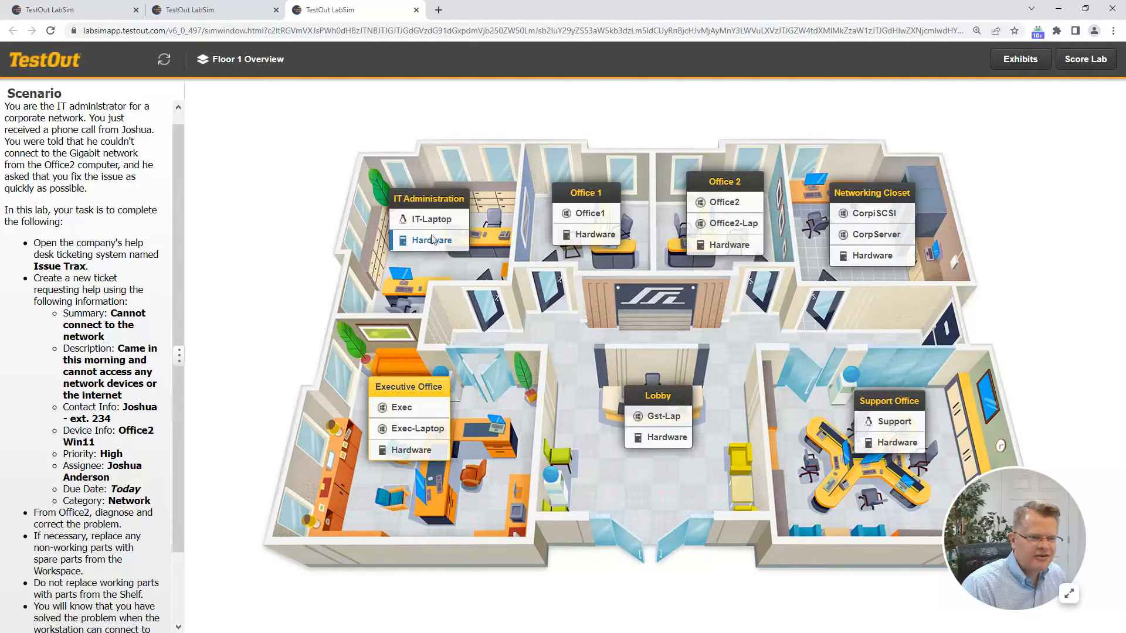
# Power on the ITAdmin computer from the front of its case in IT Administration and open its desktop.
pyautogui.click(430, 225)
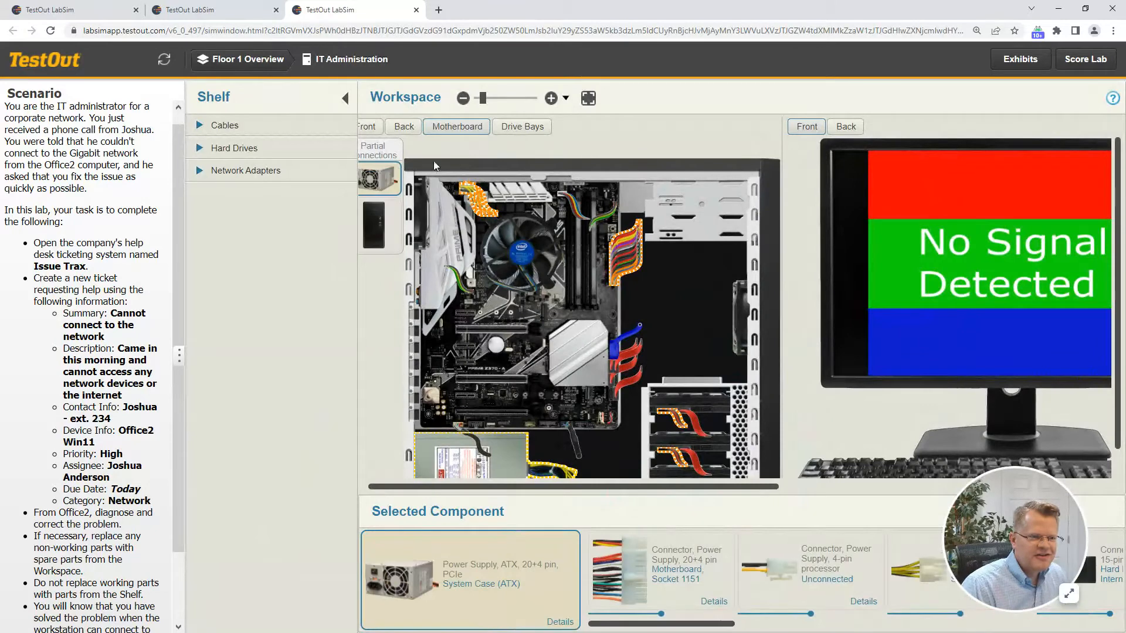
pyautogui.click(375, 129)
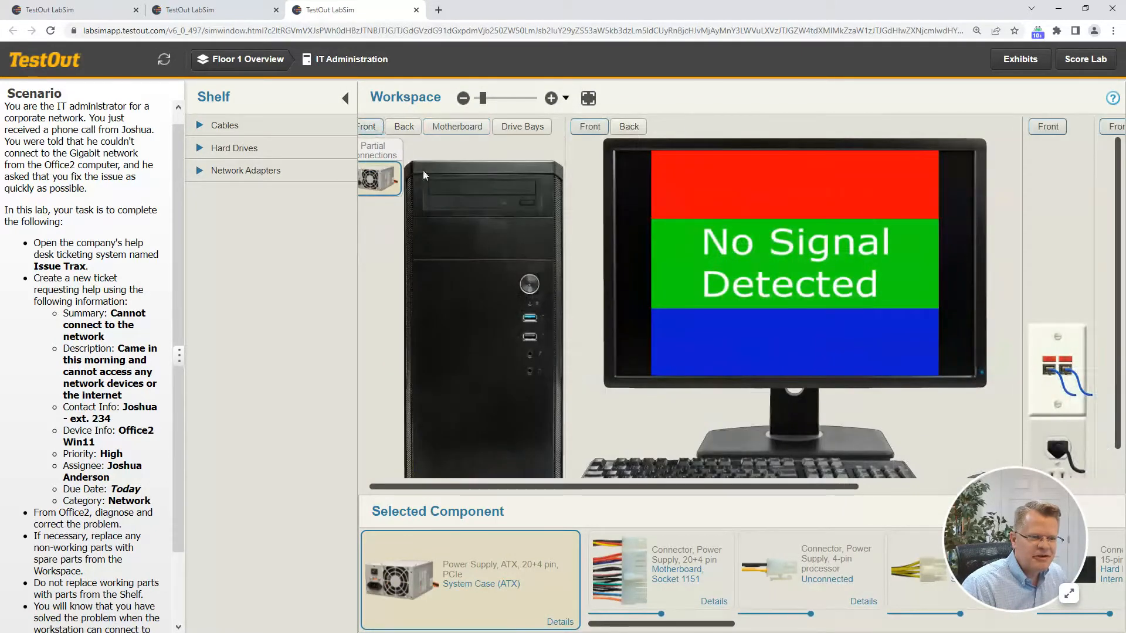
pyautogui.click(530, 286)
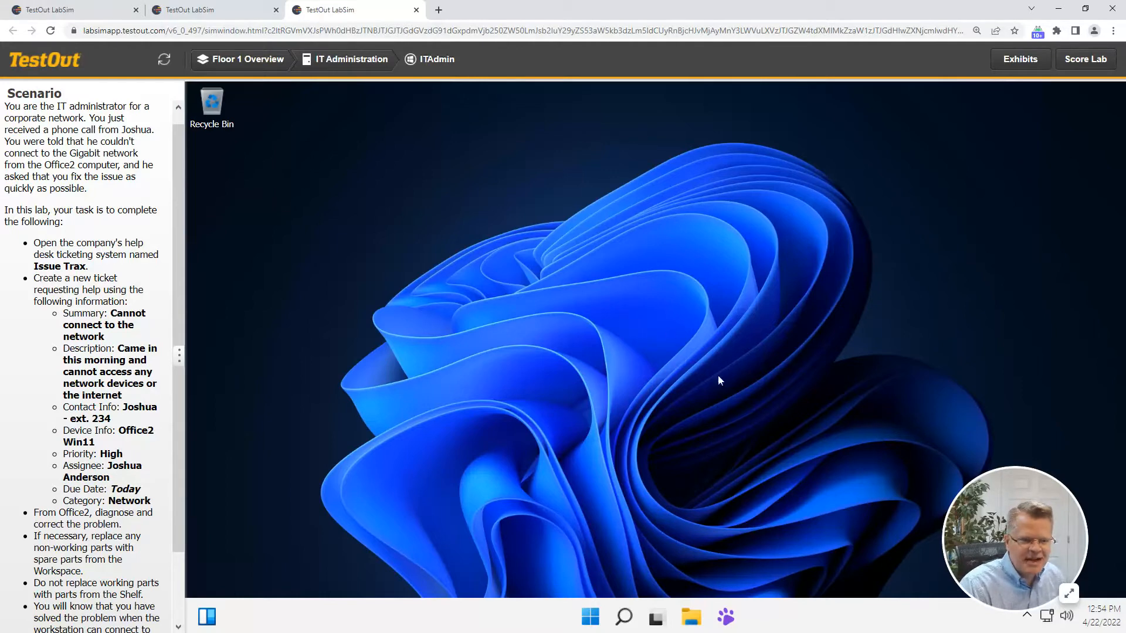
# Start a new ticket in Issue Trax and copy the scenario's summary, "Cannot connect to the network", into it.
pyautogui.click(733, 620)
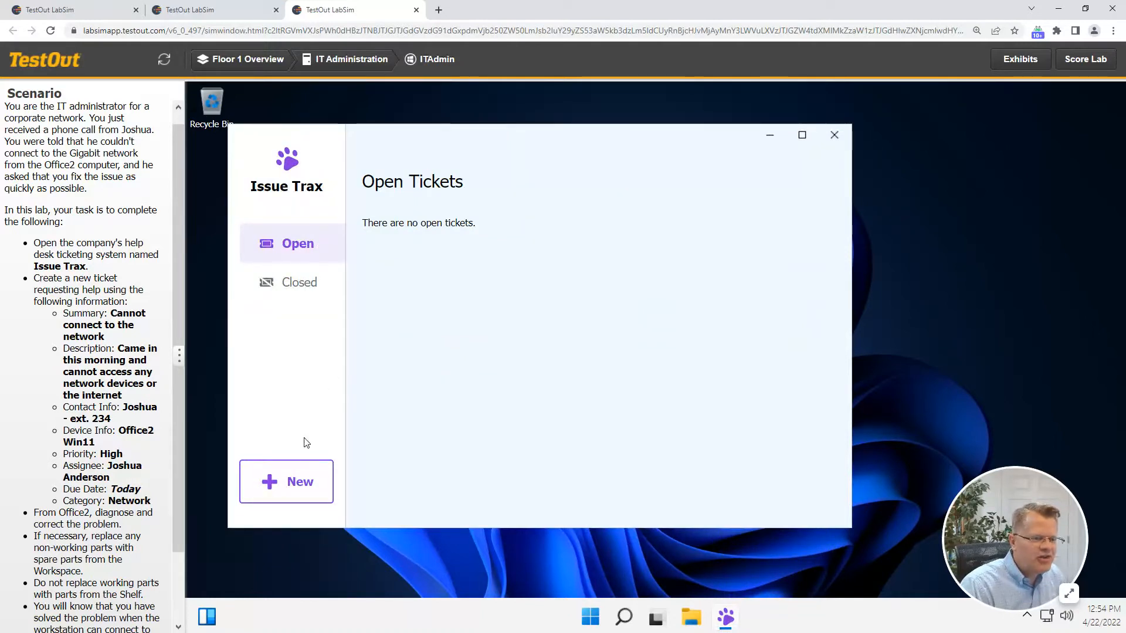
pyautogui.click(300, 487)
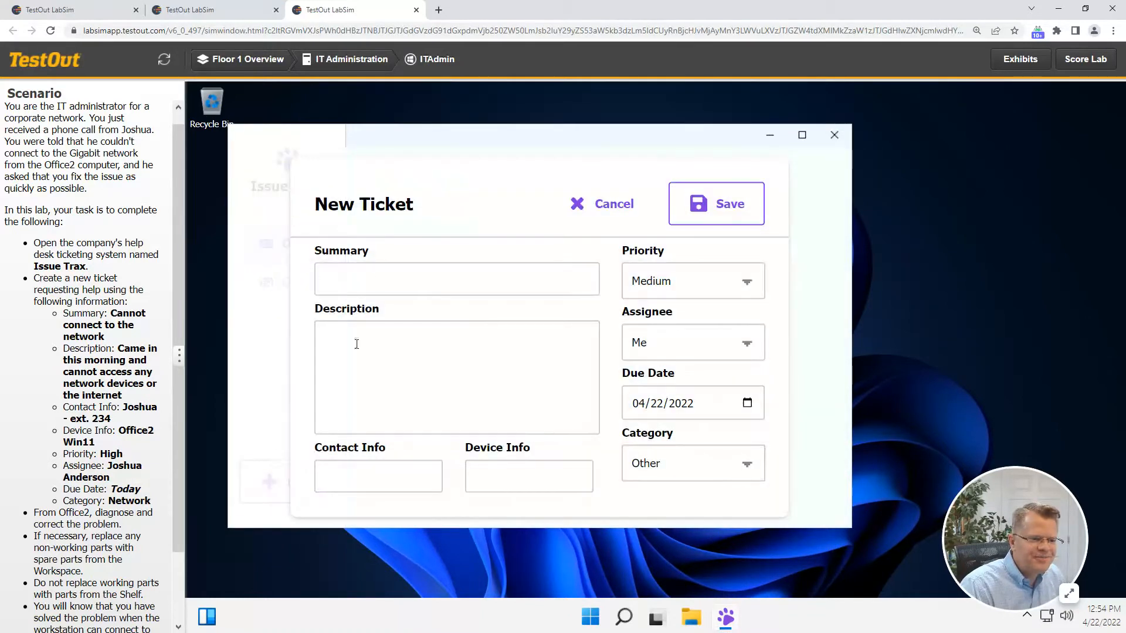
pyautogui.moveTo(106, 338); pyautogui.dragTo(111, 313)
pyautogui.hotkey('ctrl', 'c')
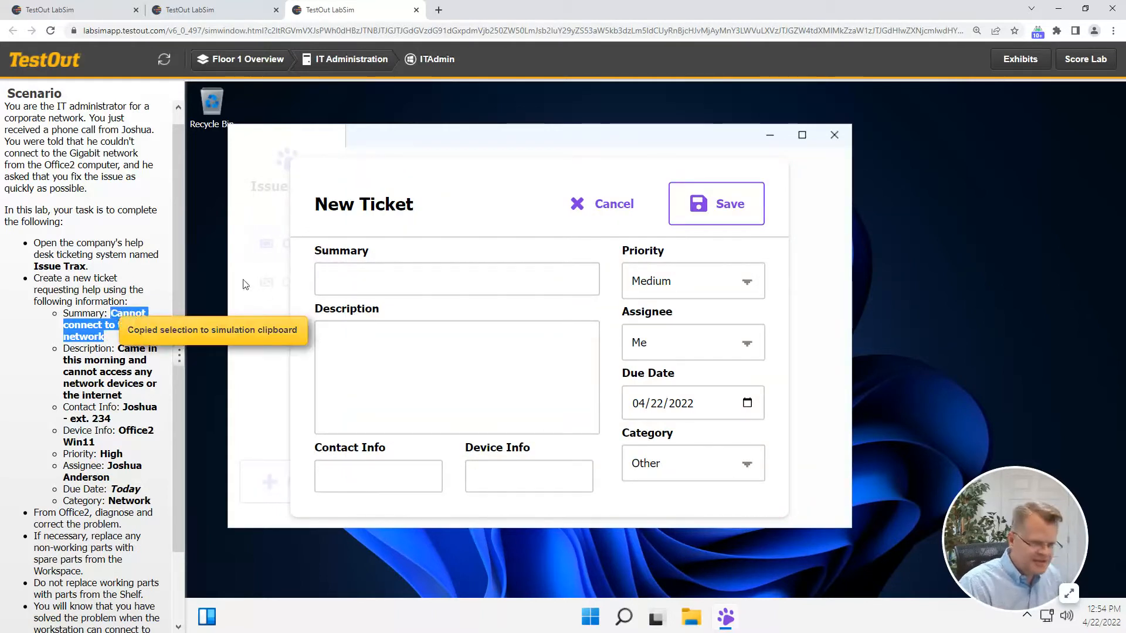
pyautogui.click(365, 283)
pyautogui.hotkey('ctrl', 'v')
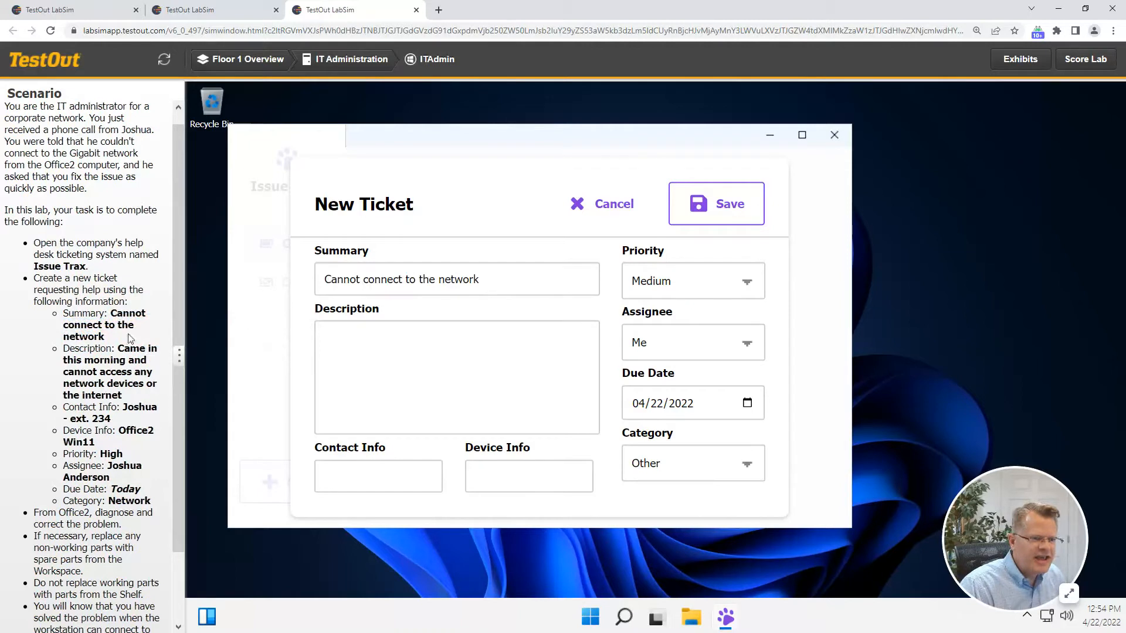
# Copy the scenario's description, "Came in this morning and cannot access any network devices or the internet", into the ticket.
pyautogui.moveTo(136, 401); pyautogui.dragTo(118, 349)
pyautogui.hotkey('ctrl', 'c')
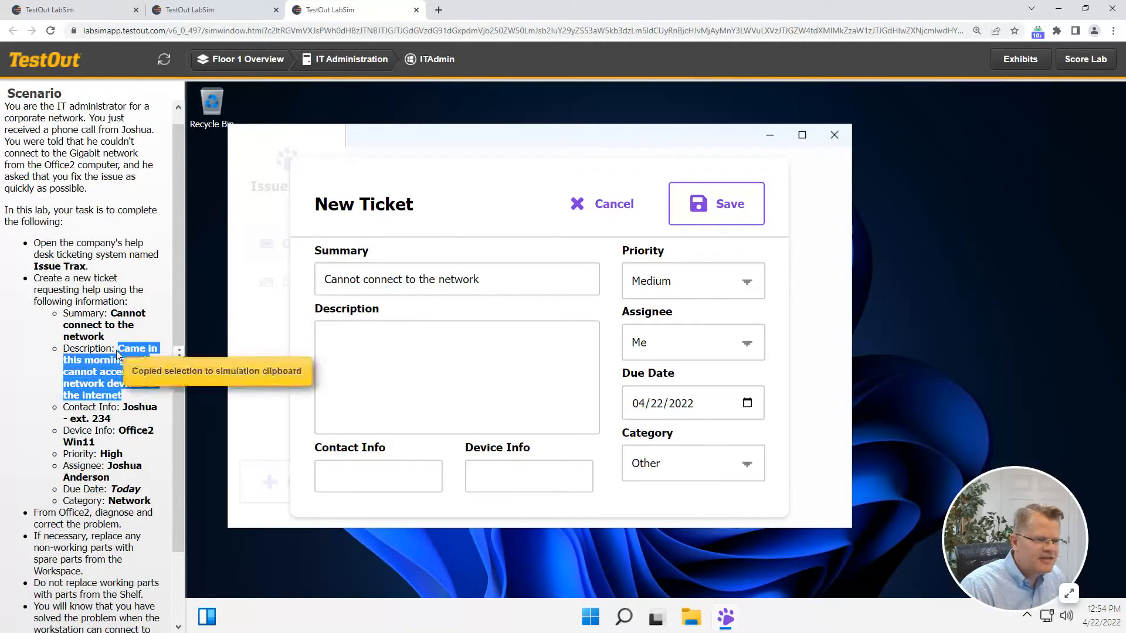
pyautogui.click(346, 336)
pyautogui.hotkey('ctrl', 'v')
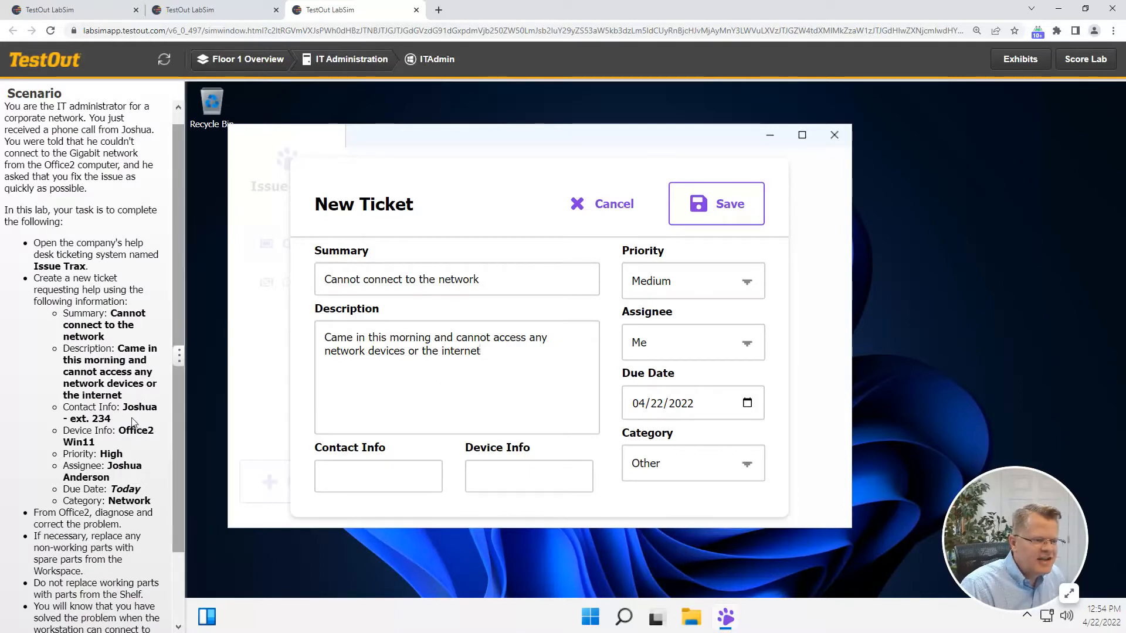
# Copy the caller's name and extension from the scenario into the ticket's contact info, and "Office2 Win11" into its device info.
pyautogui.moveTo(133, 421); pyautogui.dragTo(129, 408)
pyautogui.hotkey('ctrl', 'c')
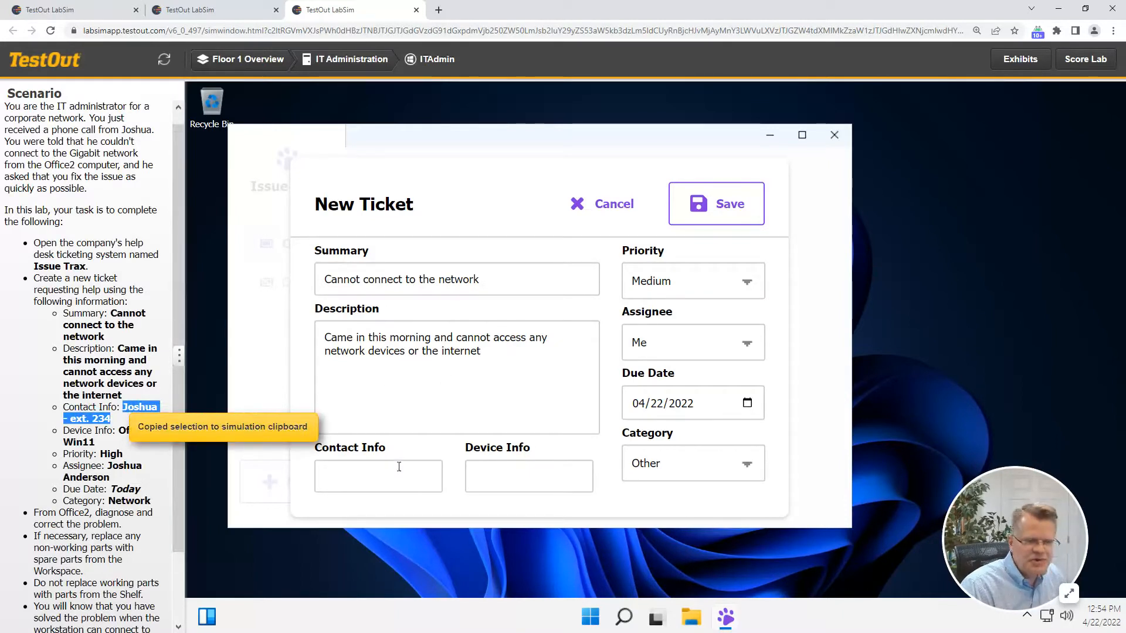
pyautogui.click(399, 467)
pyautogui.hotkey('ctrl', 'v')
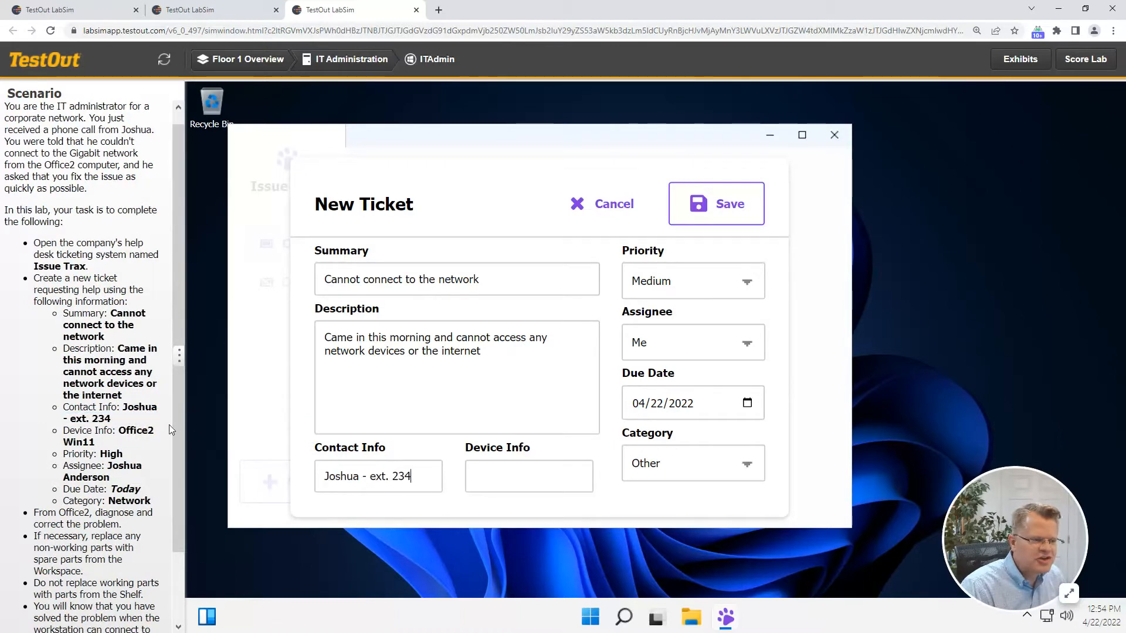
pyautogui.moveTo(127, 441); pyautogui.dragTo(124, 434)
pyautogui.hotkey('ctrl', 'c')
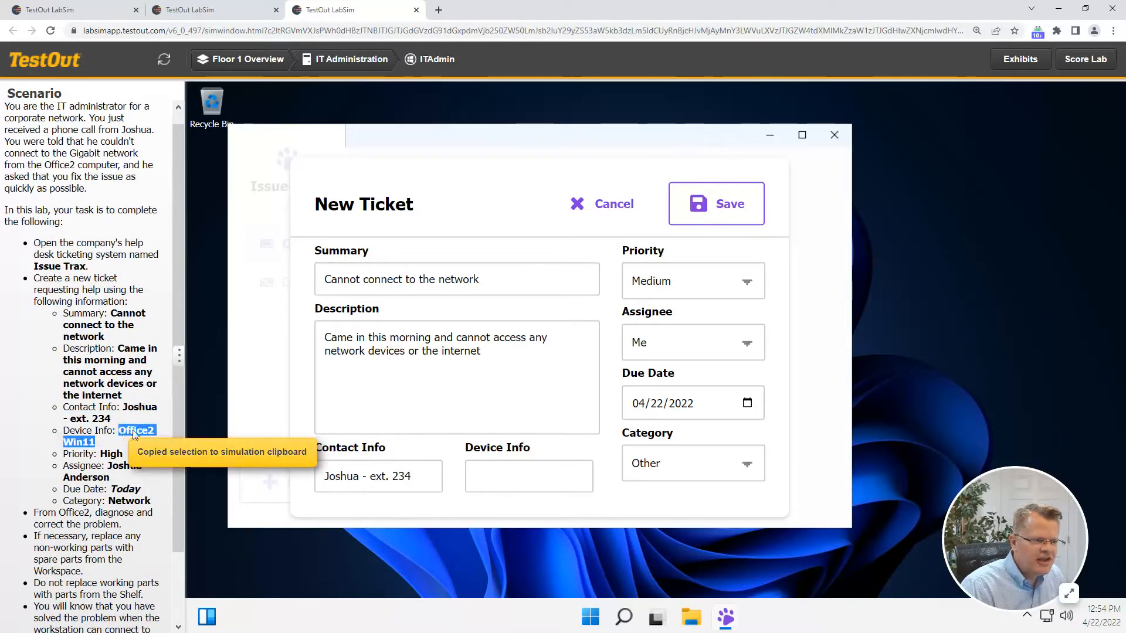
pyautogui.click(505, 475)
pyautogui.hotkey('ctrl', 'v')
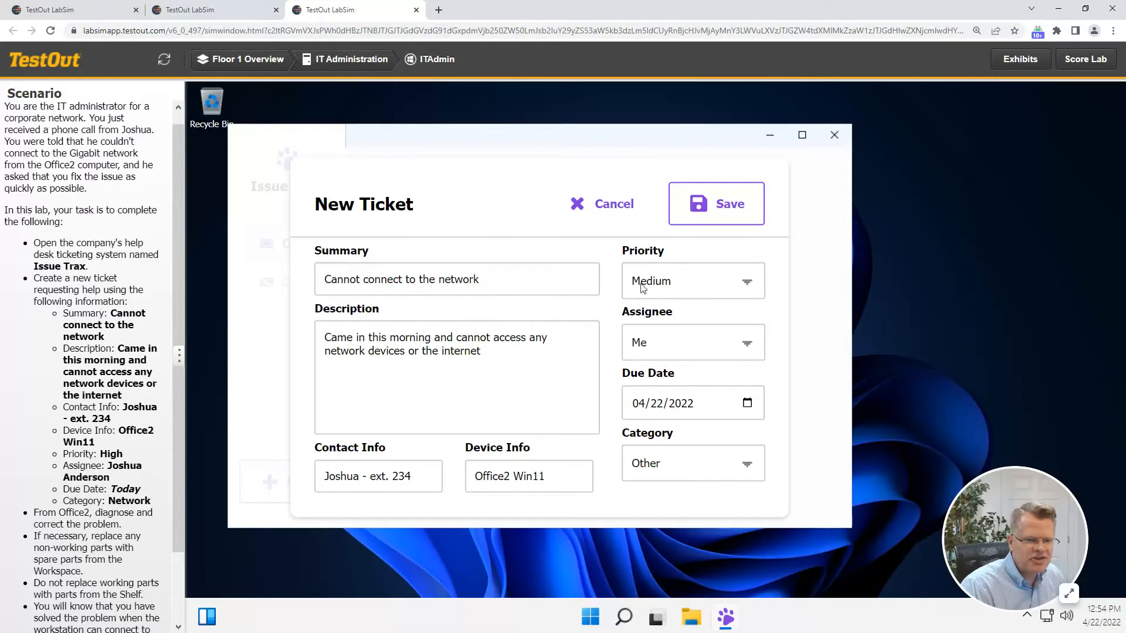
# Set the ticket's priority to High, its assignee to the person named in the scenario and its category to Network, and save it.
pyautogui.click(690, 285)
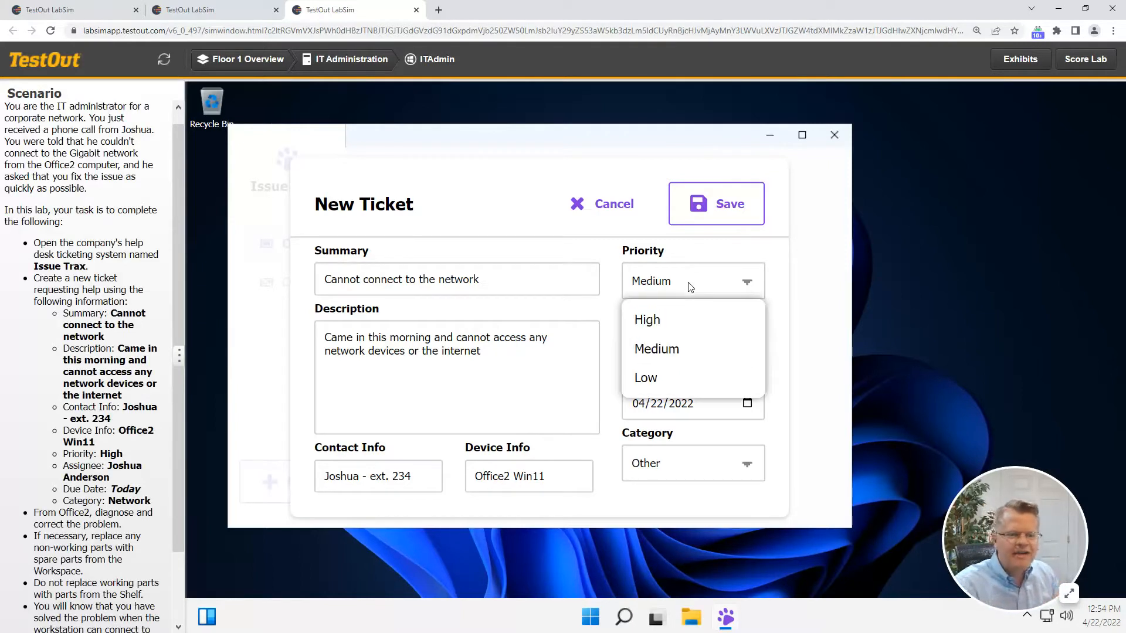
pyautogui.click(666, 322)
pyautogui.click(673, 351)
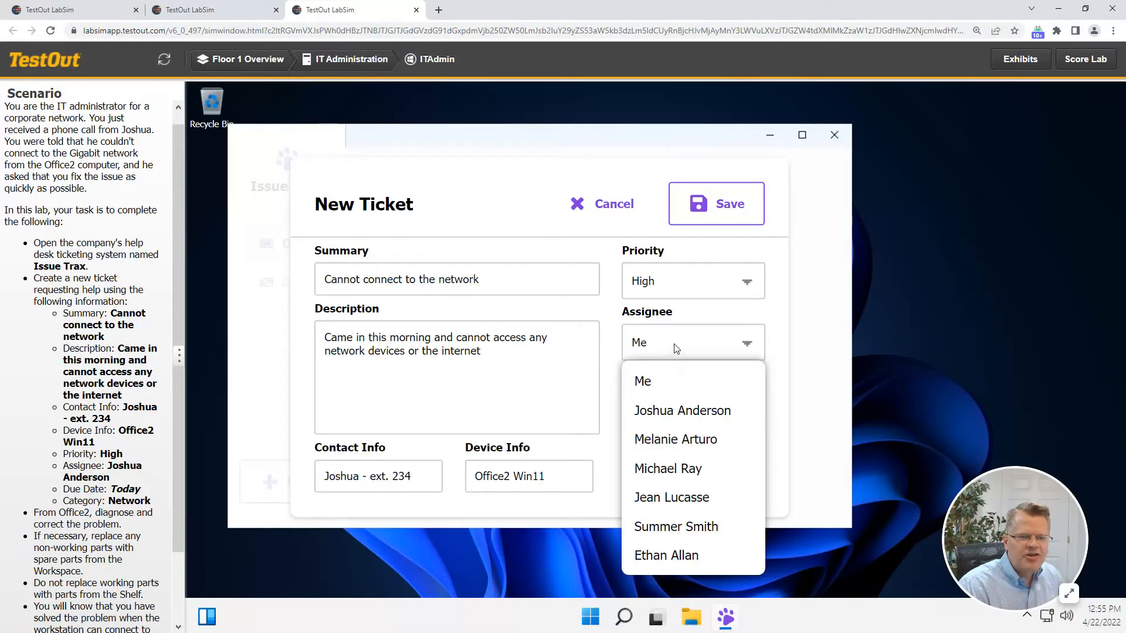
pyautogui.click(714, 415)
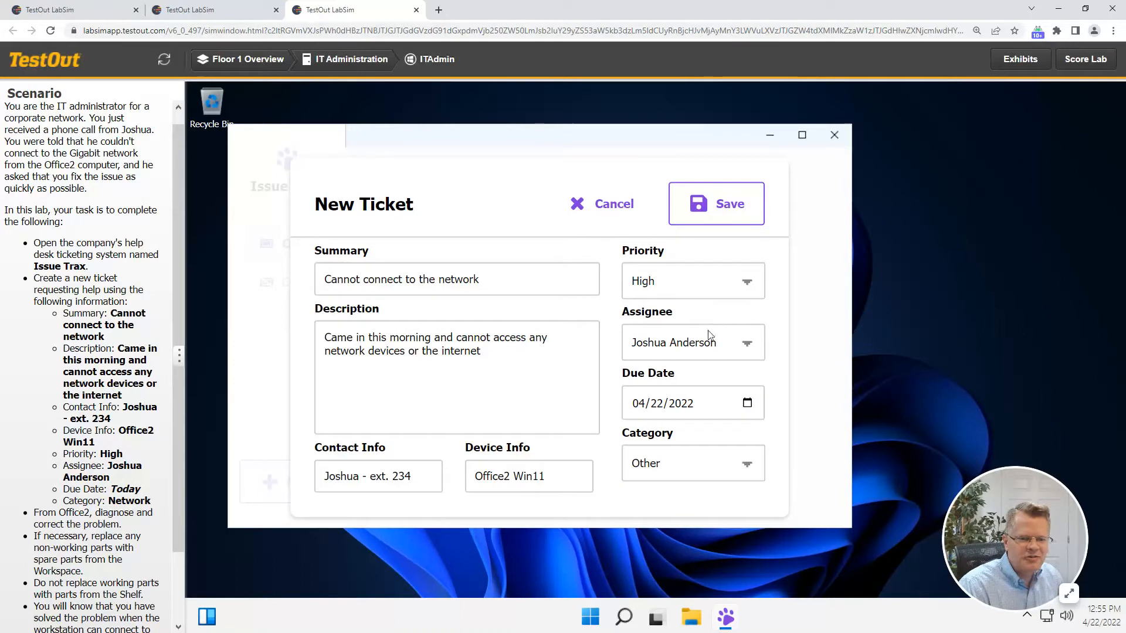
pyautogui.click(654, 469)
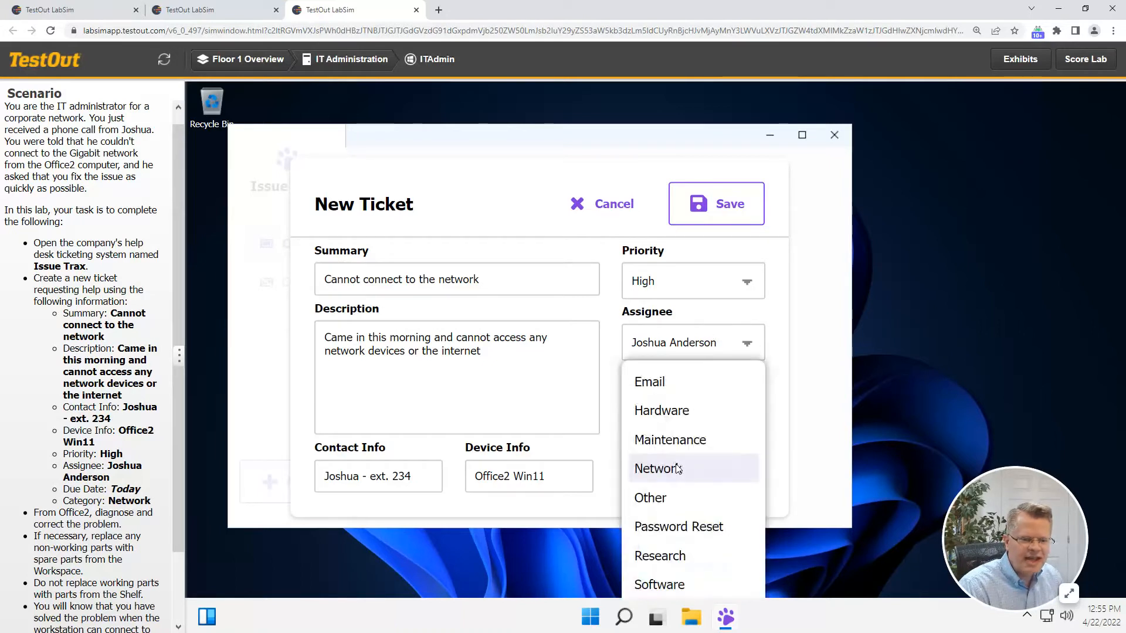
pyautogui.click(674, 473)
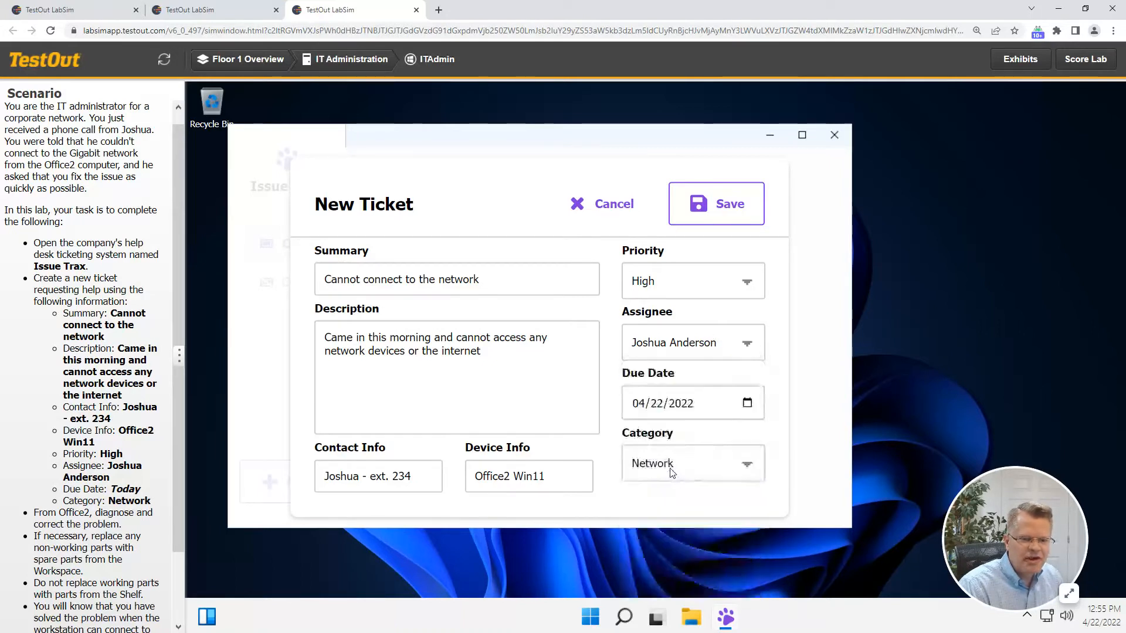
pyautogui.click(726, 218)
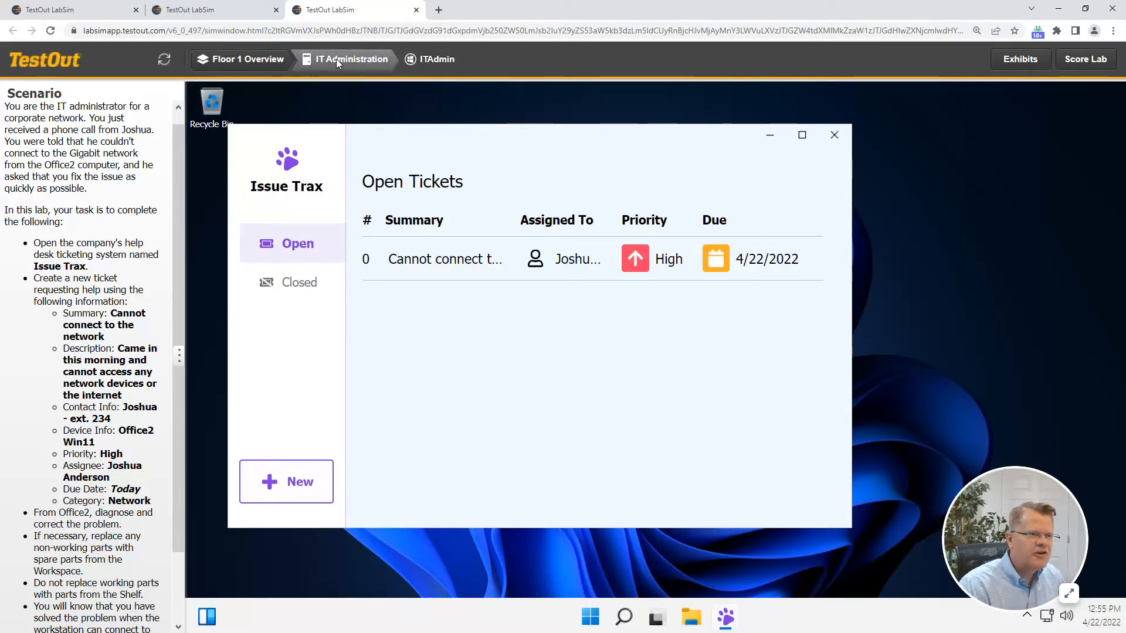
# Switch to the Office2 computer's desktop in Office 2 and check its network connection status.
pyautogui.click(253, 62)
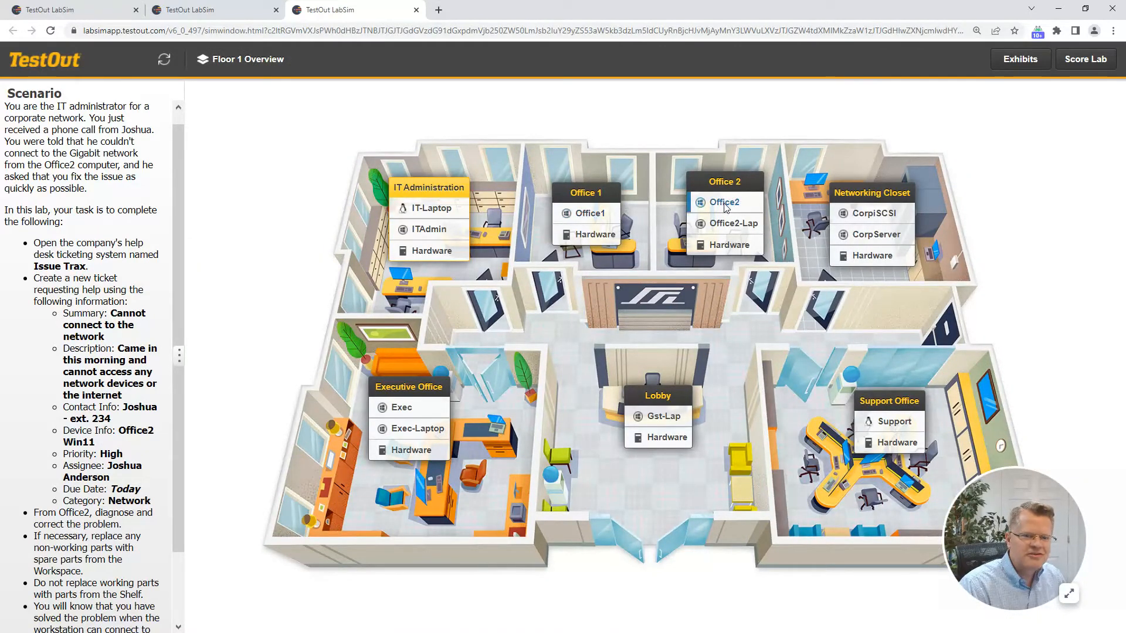
pyautogui.click(725, 203)
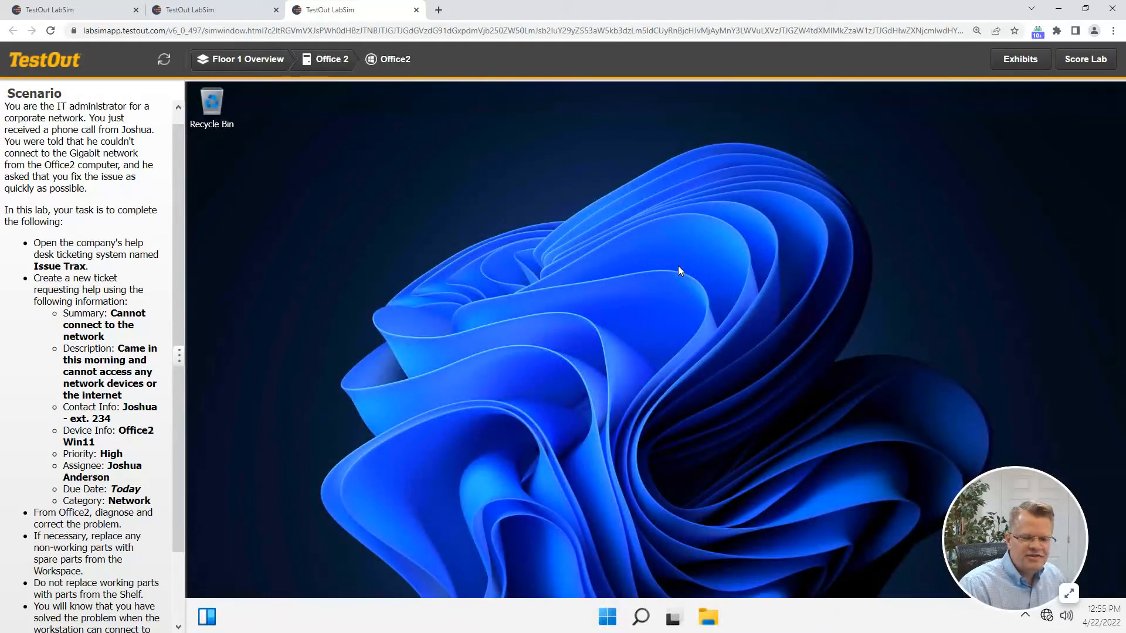
pyautogui.click(1043, 505)
pyautogui.moveTo(1043, 505); pyautogui.dragTo(147, 520)
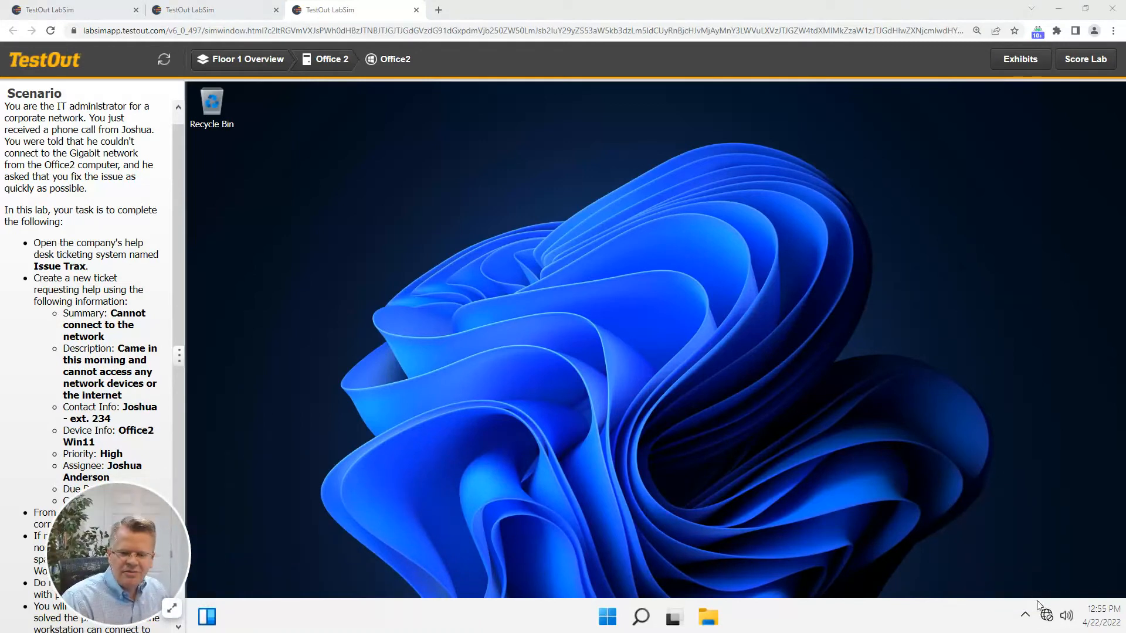
pyautogui.moveTo(1047, 616)
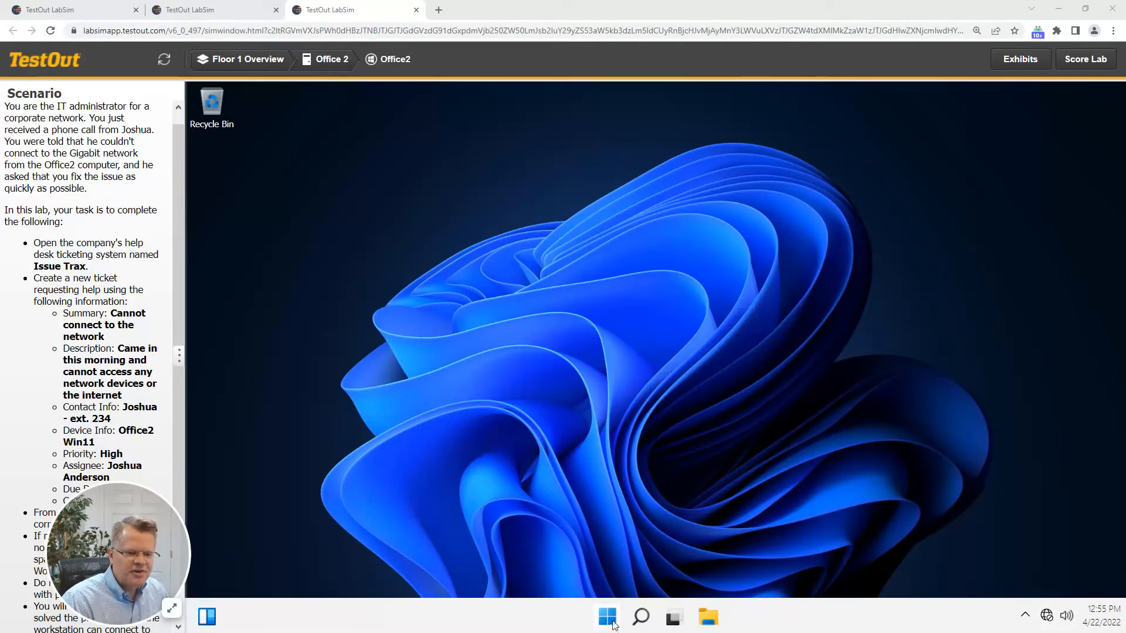
# Open an administrator terminal on Office2 and run ipconfig to check its network configuration.
pyautogui.rightClick(608, 619)
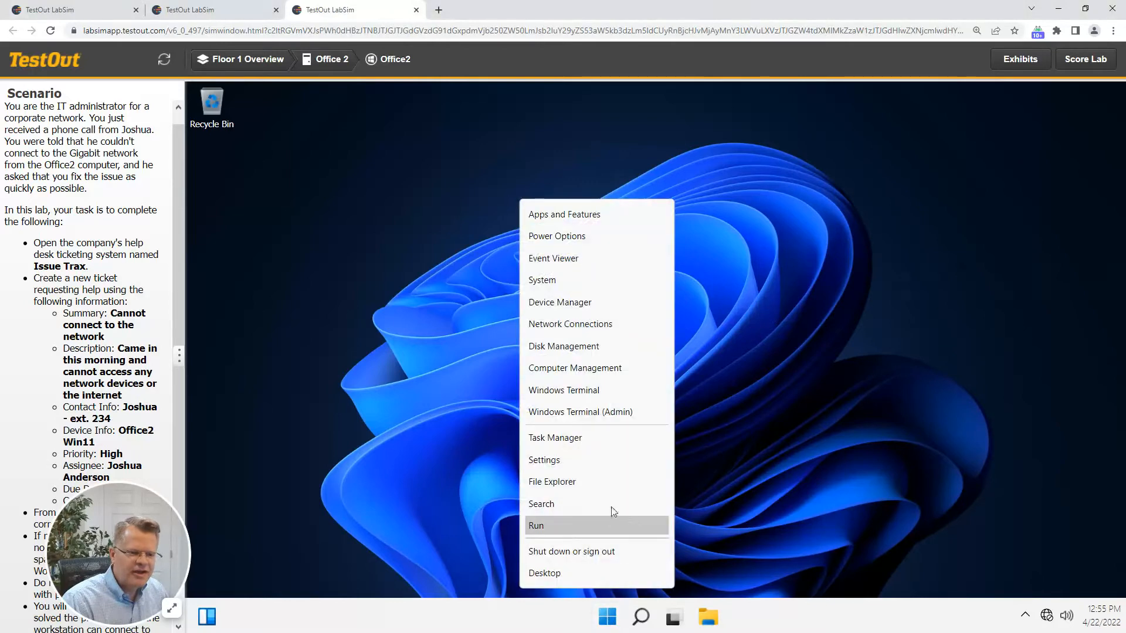
pyautogui.click(592, 413)
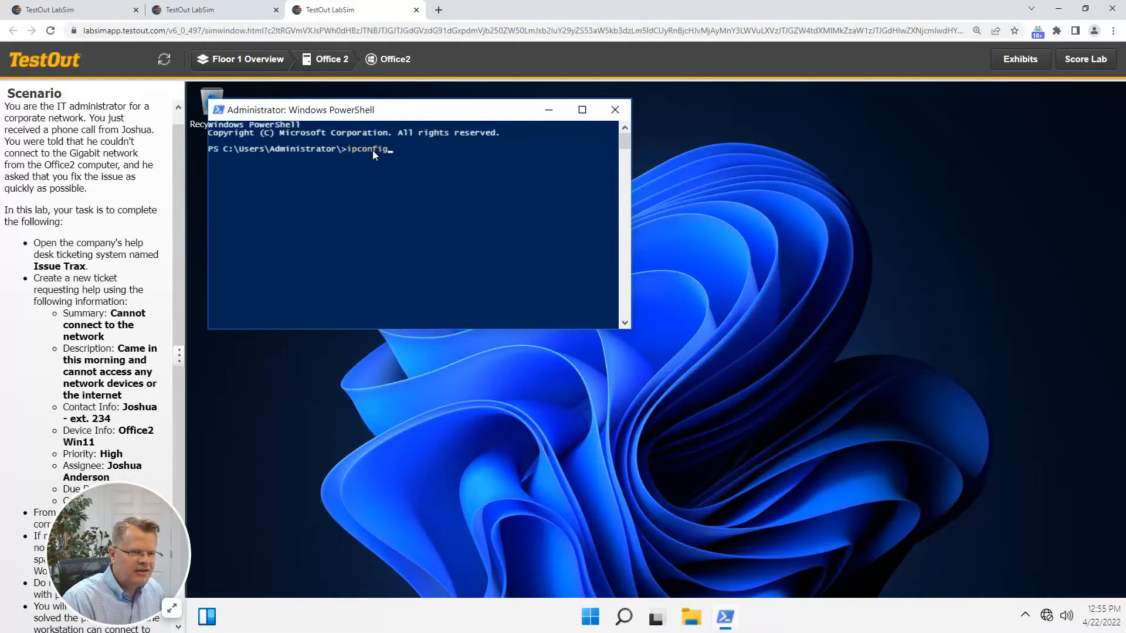
pyautogui.write('g')
pyautogui.press('Return')
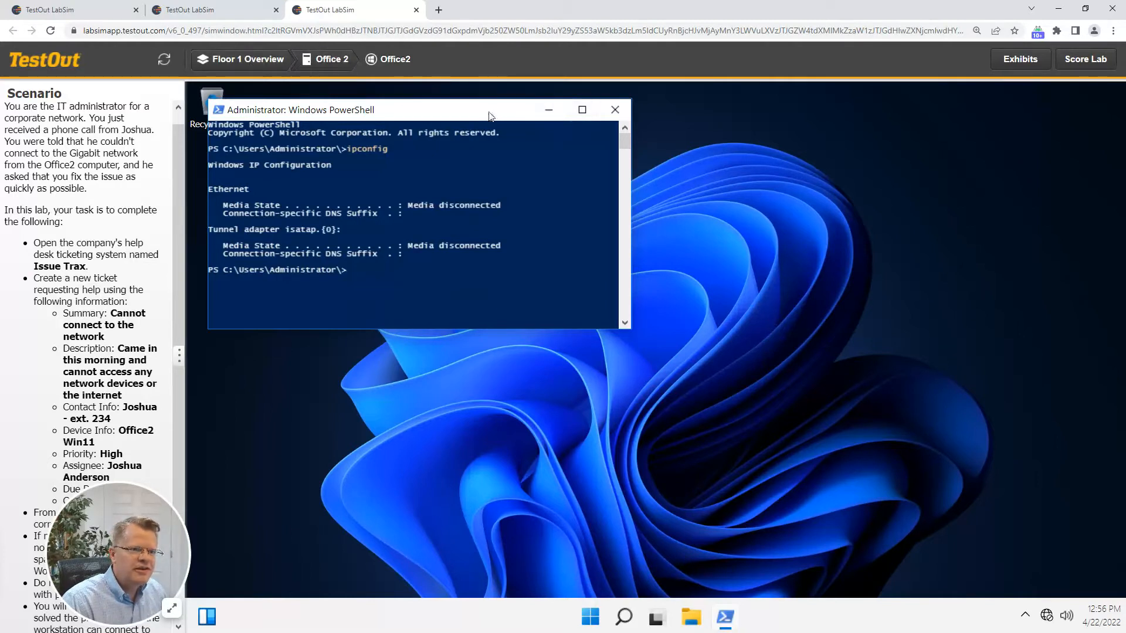
# Return to Office 2's hardware and examine the network cable and port on the back of the computer.
pyautogui.click(326, 60)
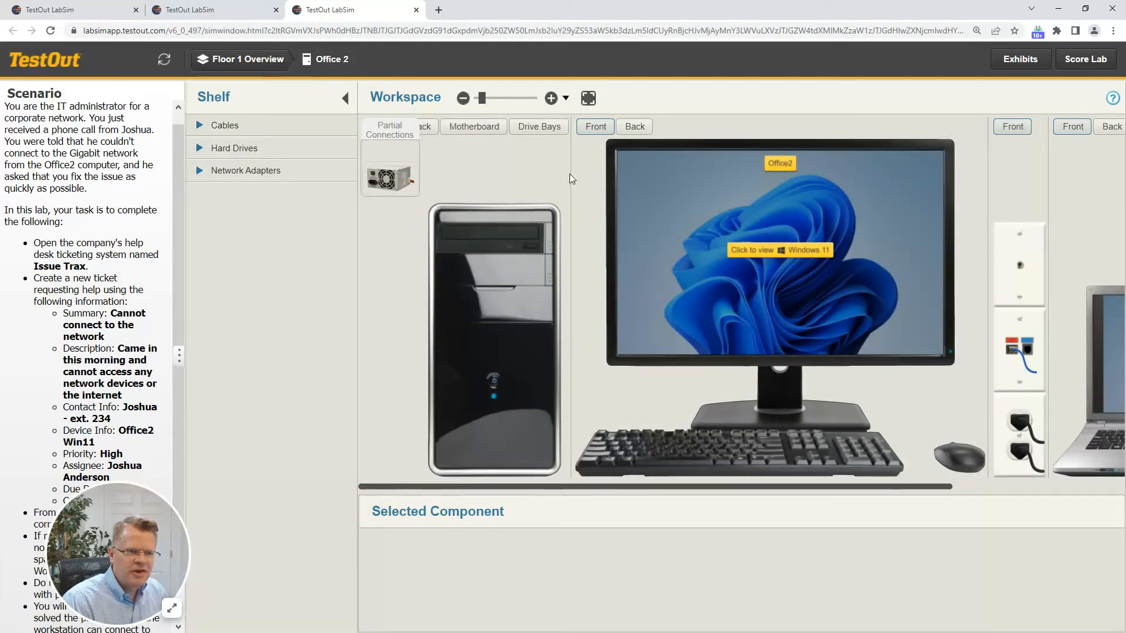
pyautogui.click(427, 128)
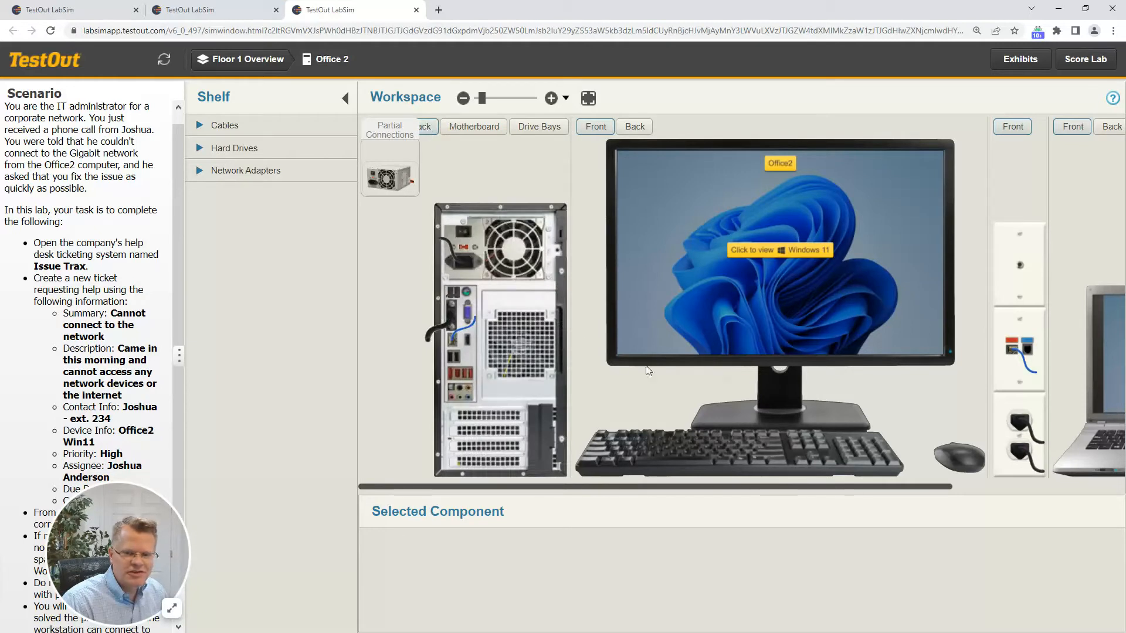
pyautogui.click(452, 333)
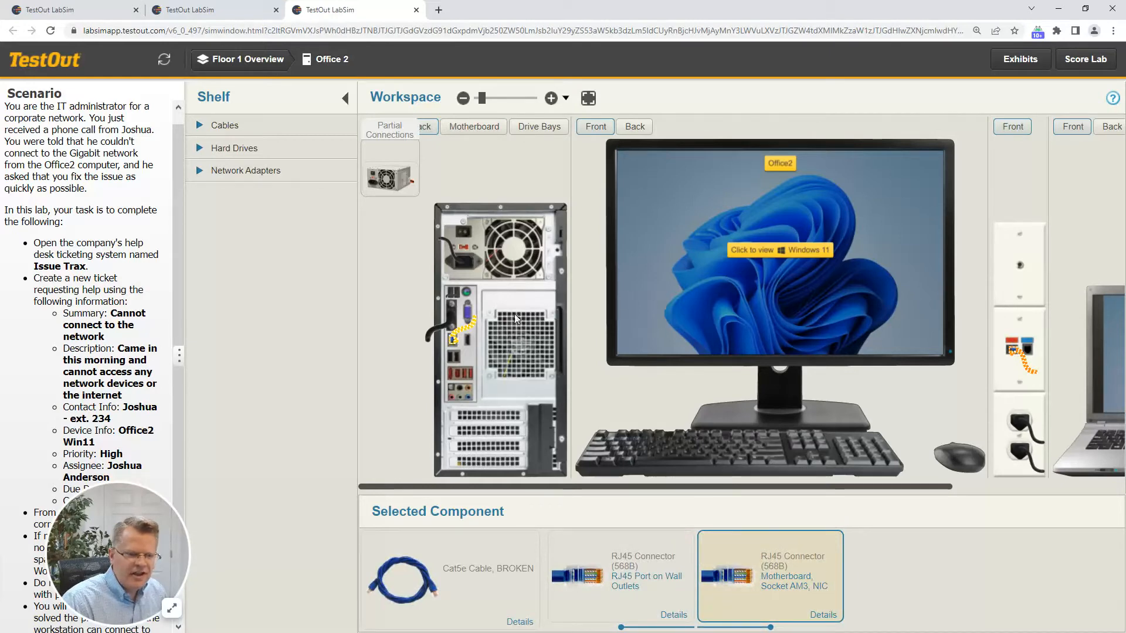
pyautogui.scroll(3, 447, 354)
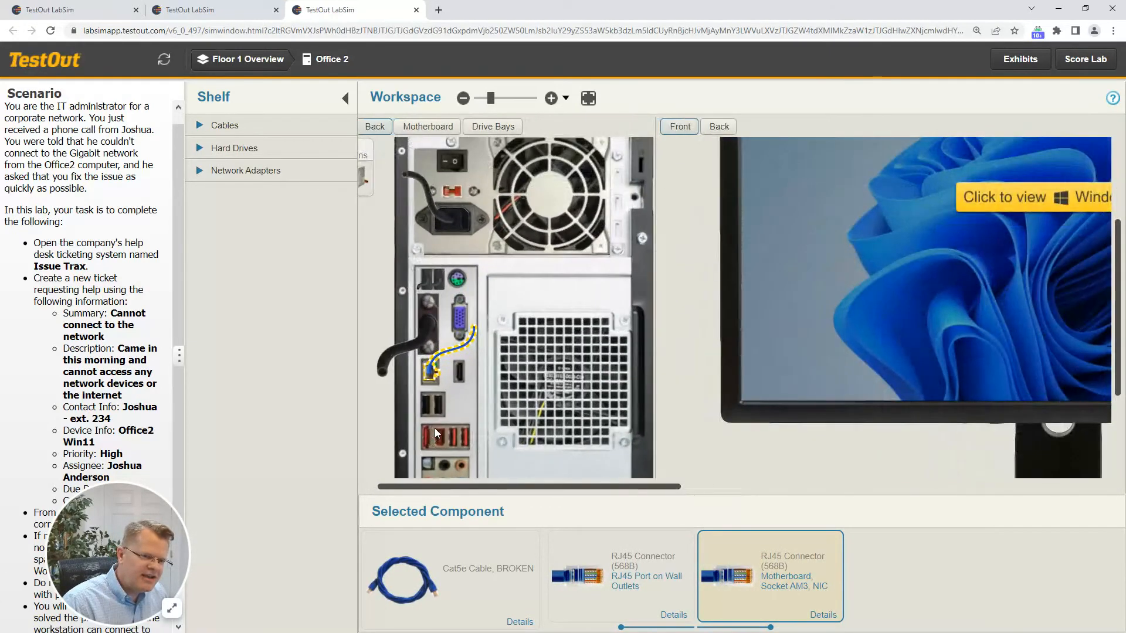
pyautogui.scroll(3, 434, 433)
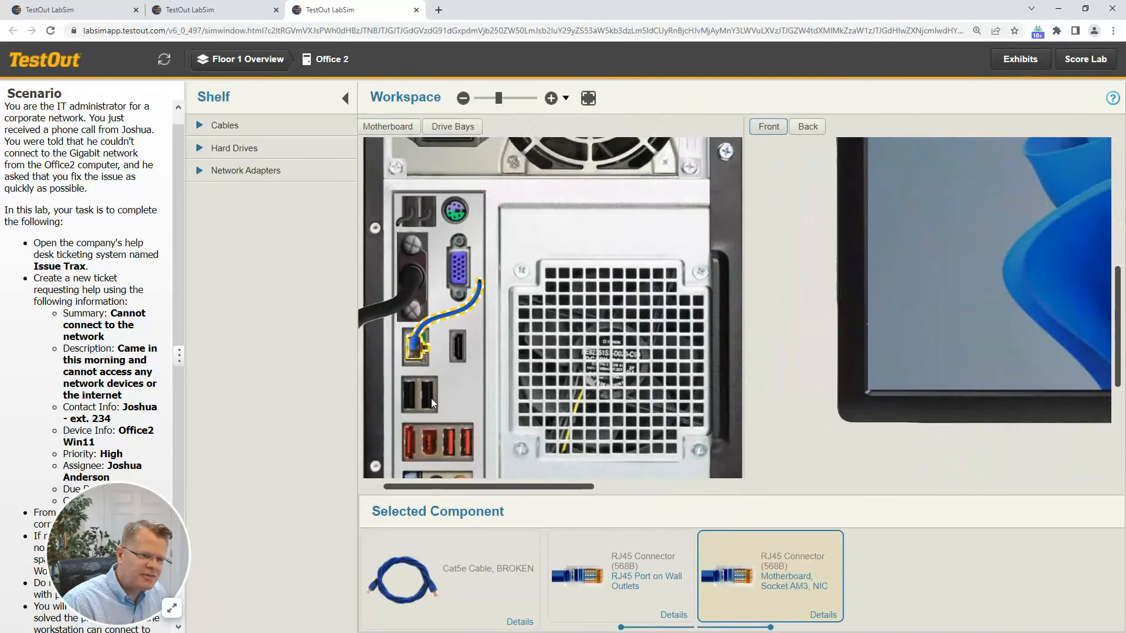
pyautogui.scroll(1, 421, 354)
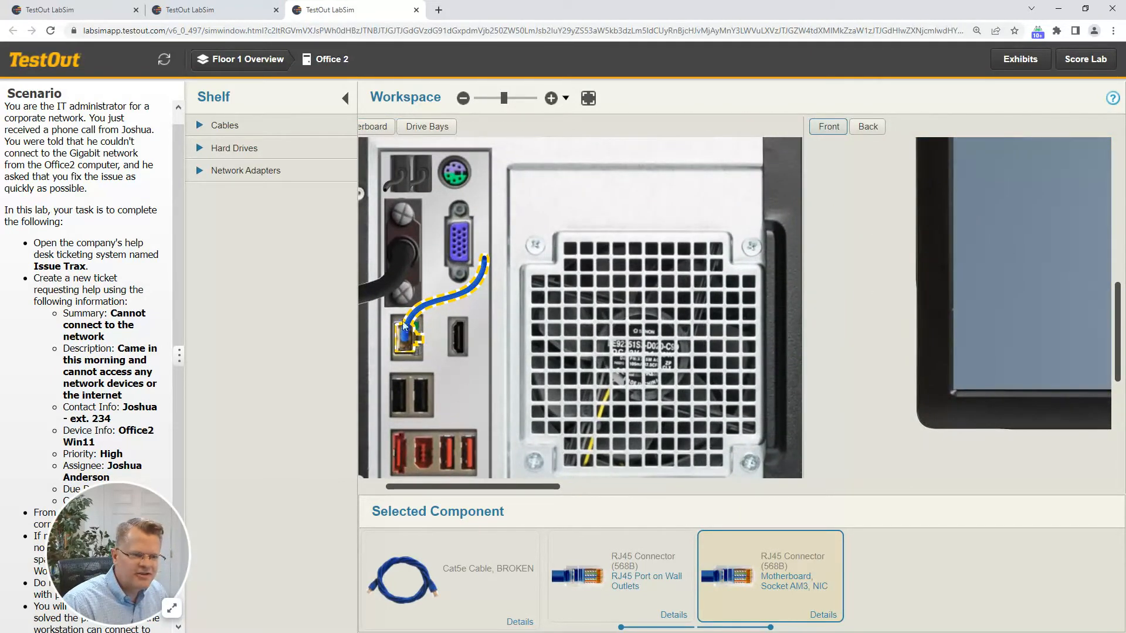
pyautogui.scroll(-4, 641, 329)
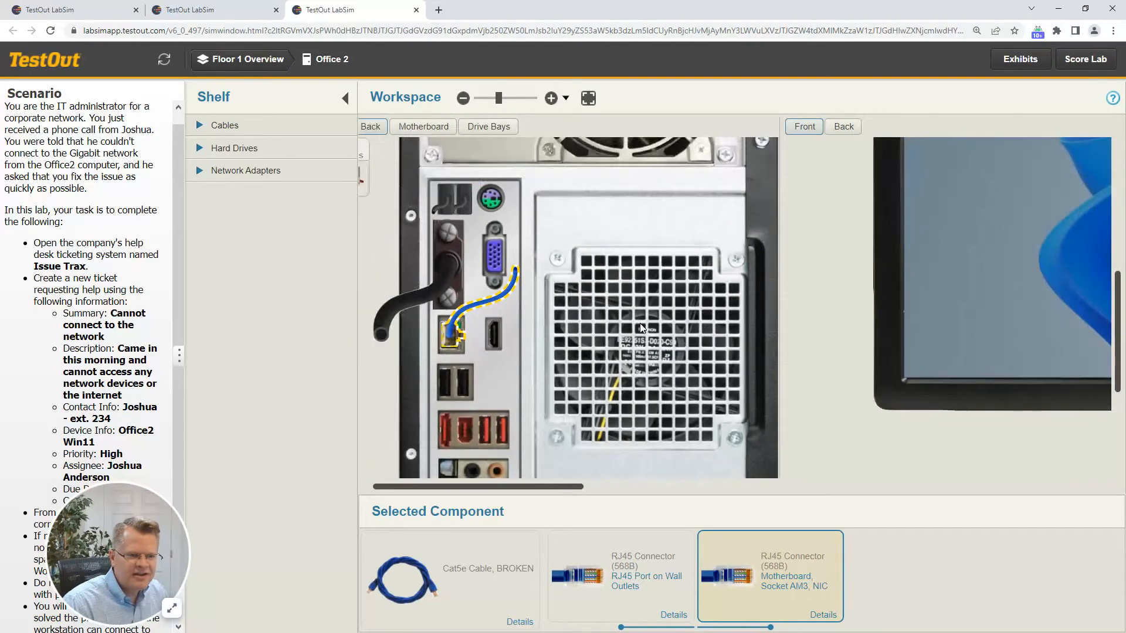
pyautogui.scroll(-3, 639, 325)
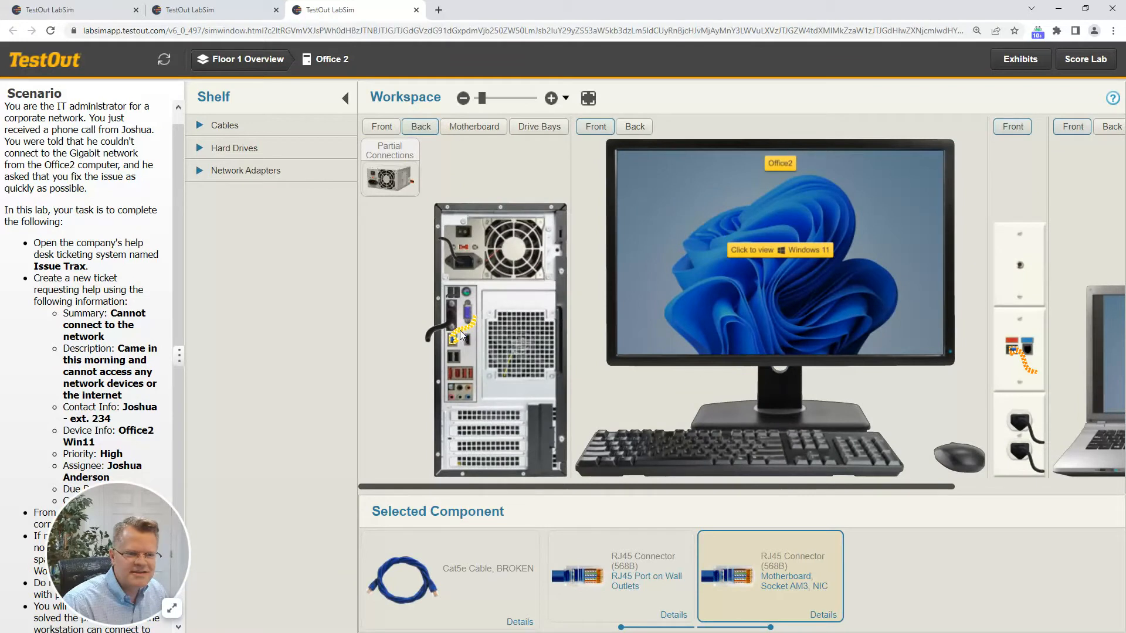
# Unplug the broken Cat5e cable from the wall outlet and the computer's network port and put it on the Cables shelf.
pyautogui.click(223, 125)
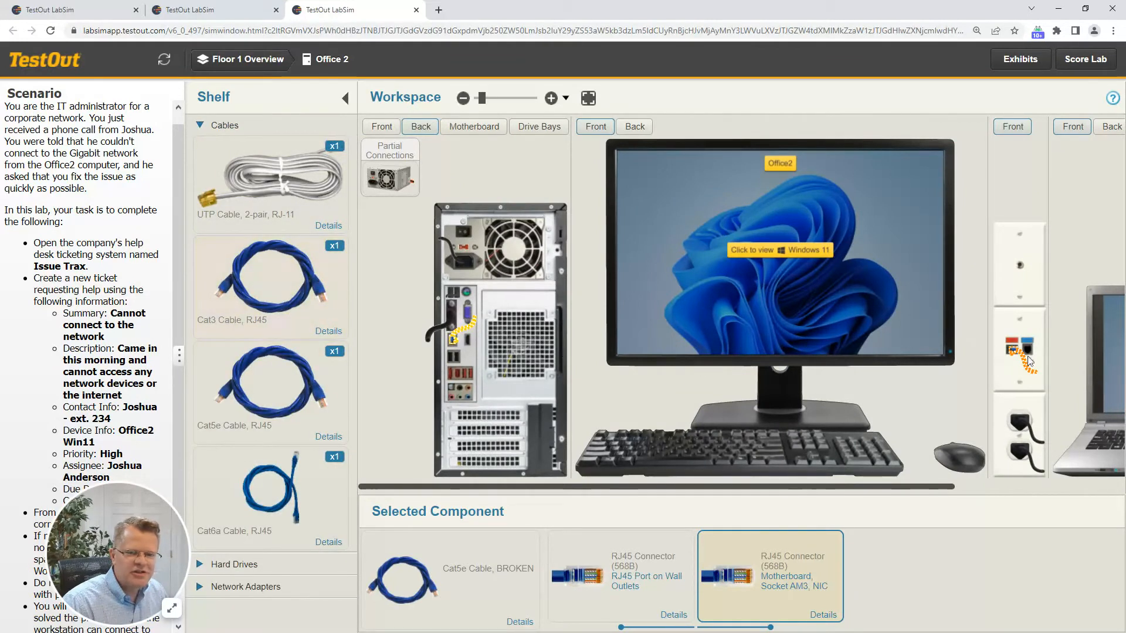
pyautogui.moveTo(1016, 354); pyautogui.dragTo(451, 339)
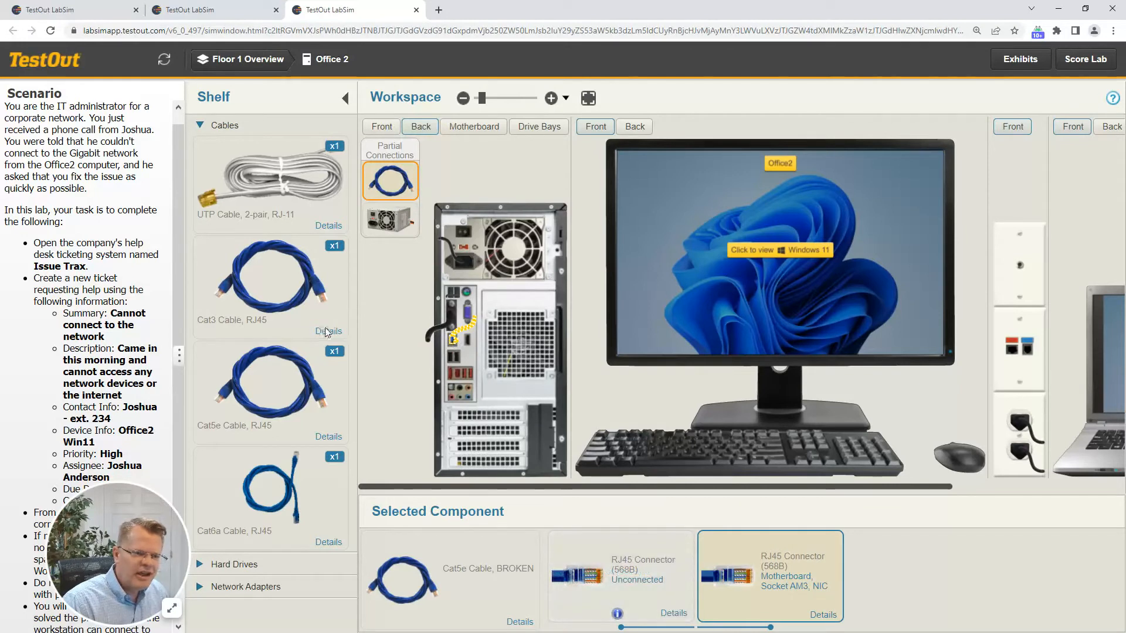
pyautogui.moveTo(452, 342); pyautogui.dragTo(294, 375)
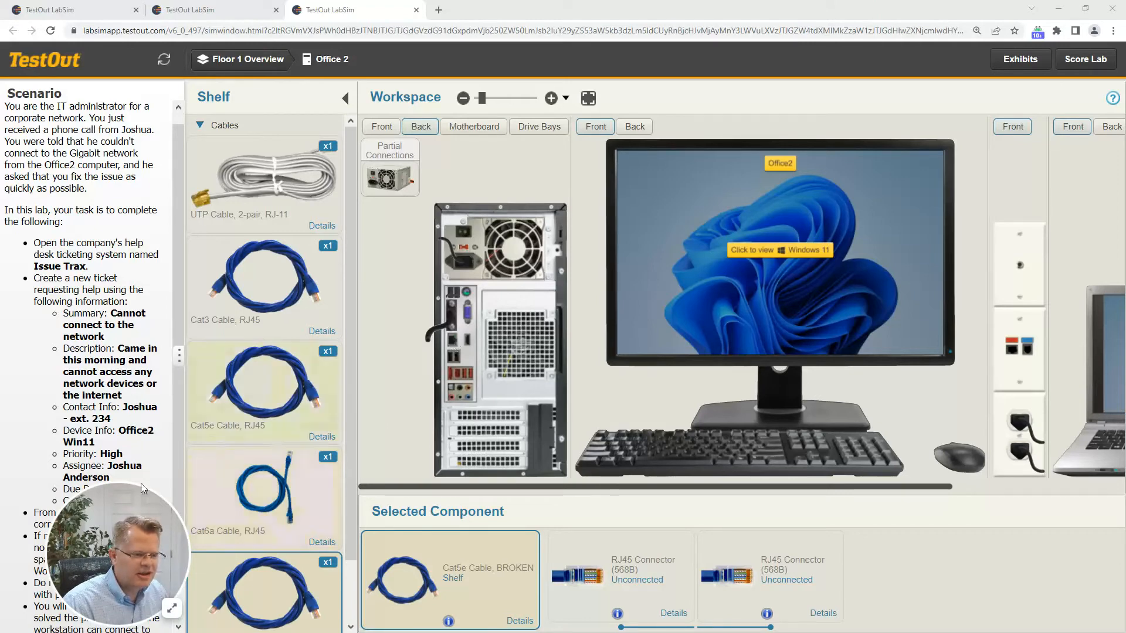
# Connect the Cat6a RJ45 cable from the shelf between the computer's network port and the network jack on the wall outlet.
pyautogui.moveTo(111, 529); pyautogui.dragTo(1016, 529)
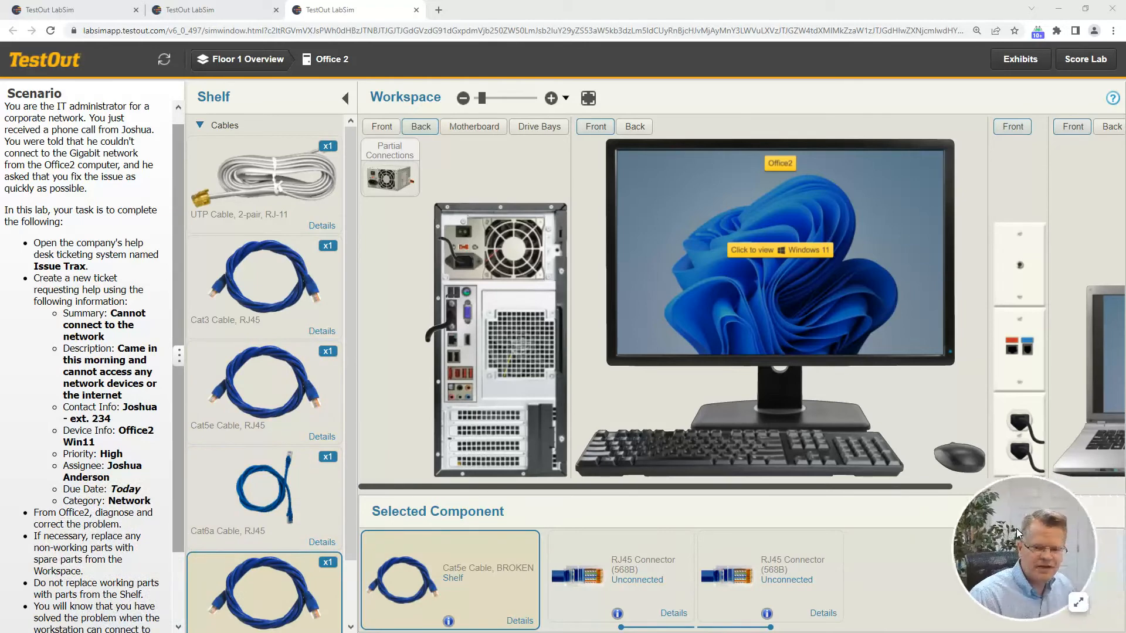
pyautogui.moveTo(223, 488); pyautogui.dragTo(451, 340)
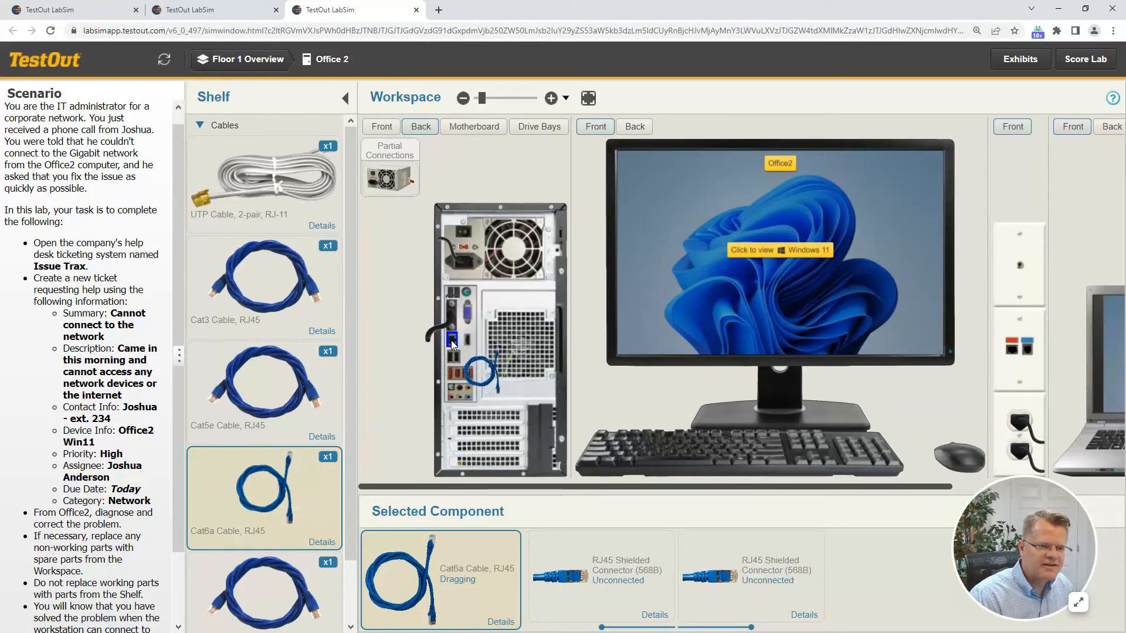
pyautogui.moveTo(452, 340); pyautogui.dragTo(452, 340)
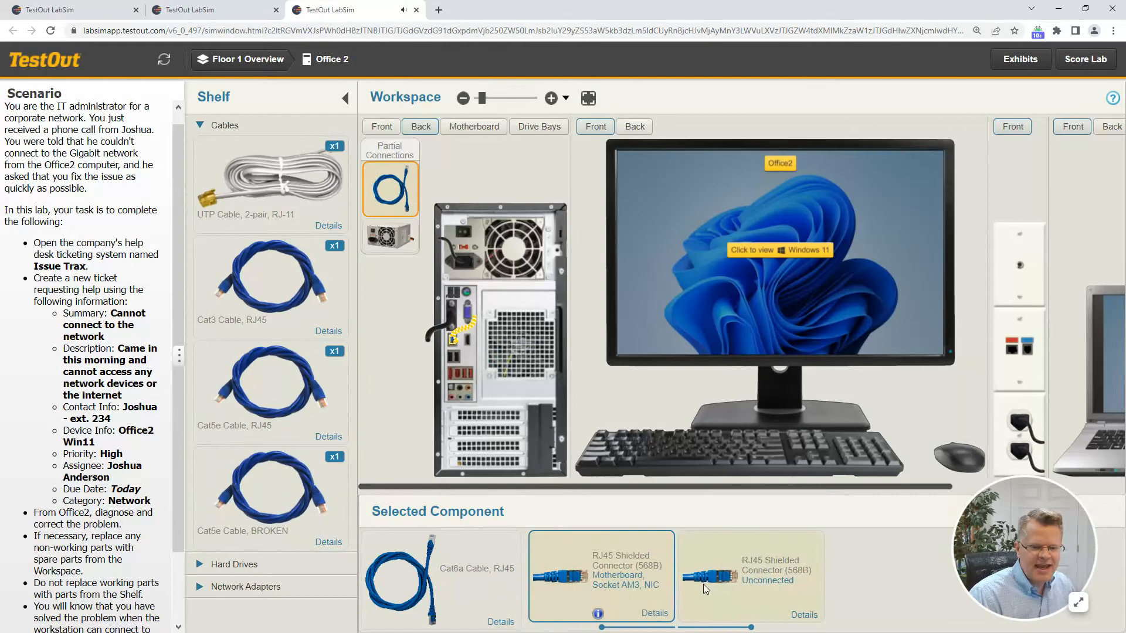
pyautogui.moveTo(727, 577); pyautogui.dragTo(1011, 352)
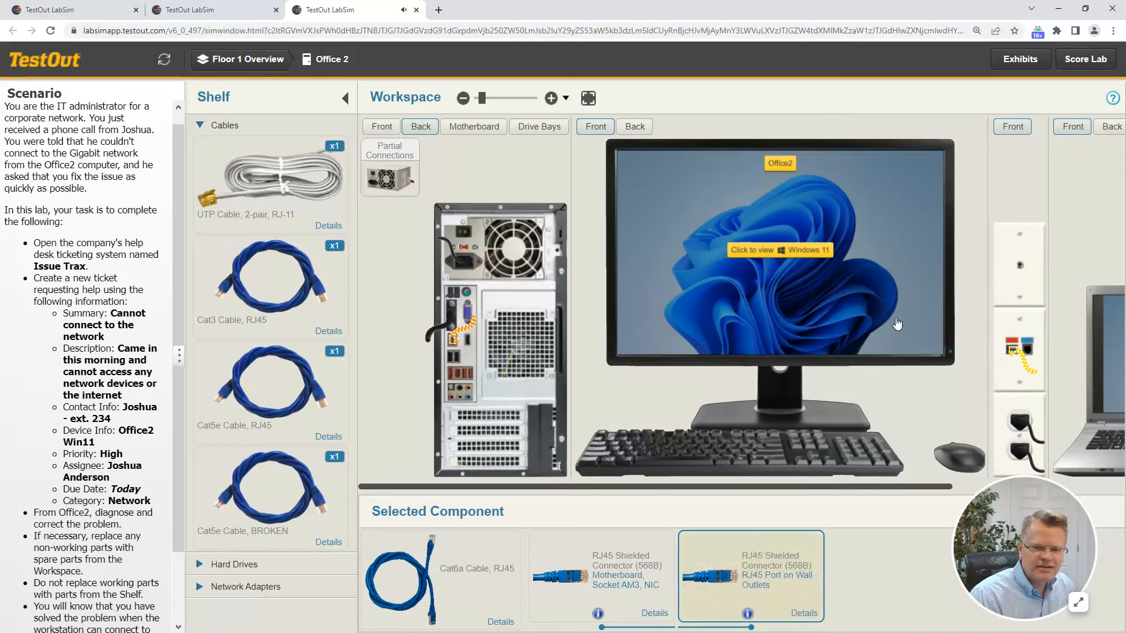
# Inspect the computer's network port with the new cable and check Office2's connection status in the Network and Internet settings.
pyautogui.scroll(4, 440, 352)
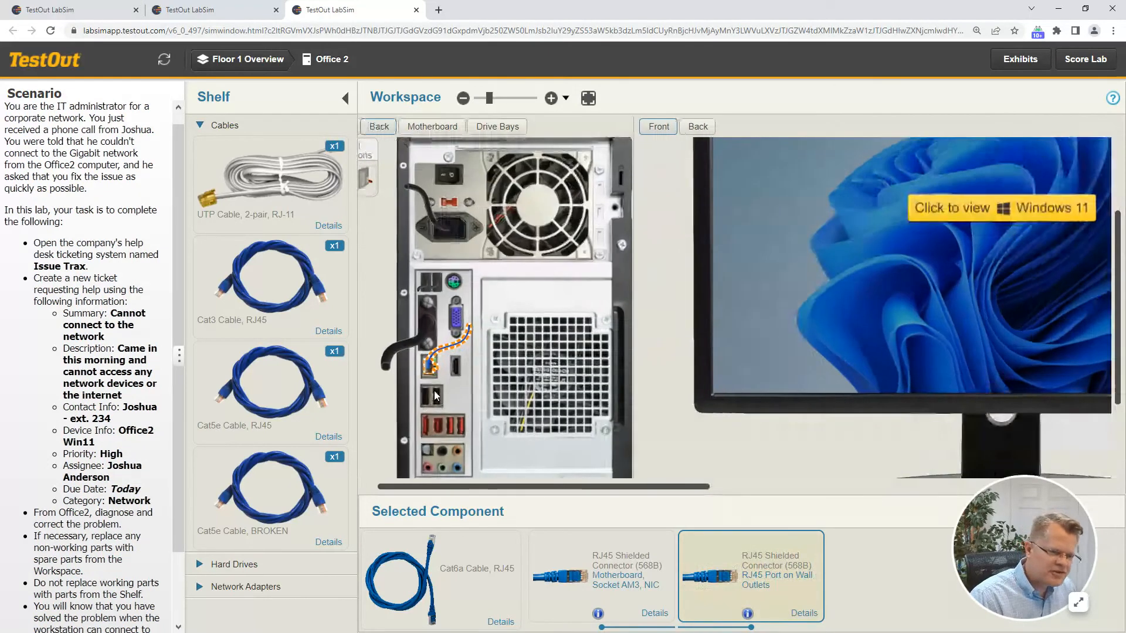
pyautogui.scroll(2, 413, 361)
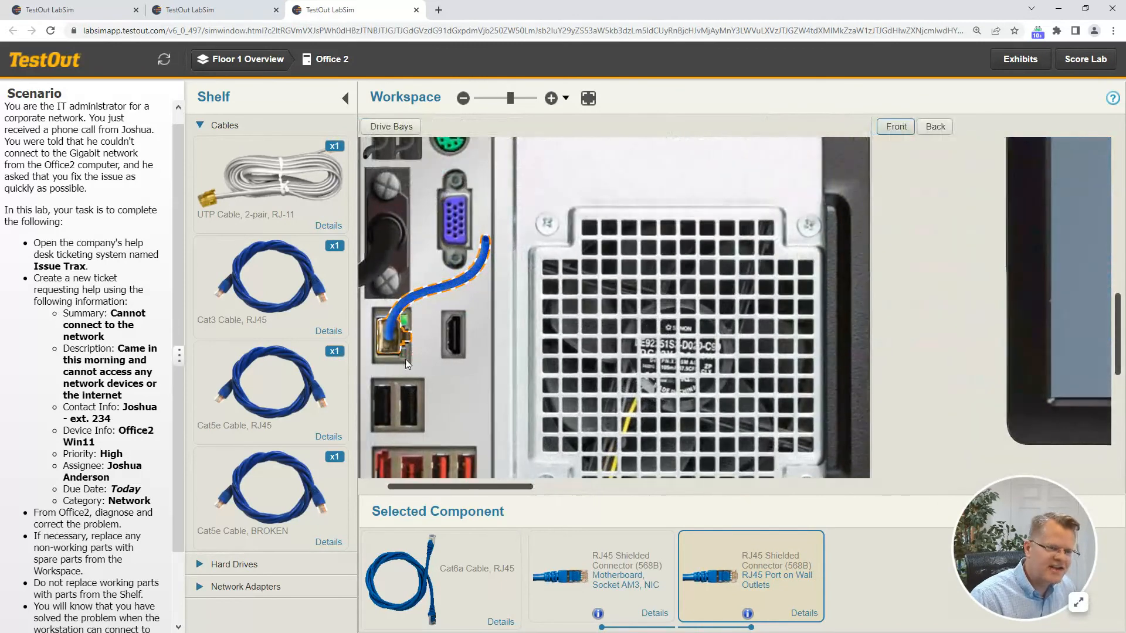
pyautogui.scroll(-4, 646, 387)
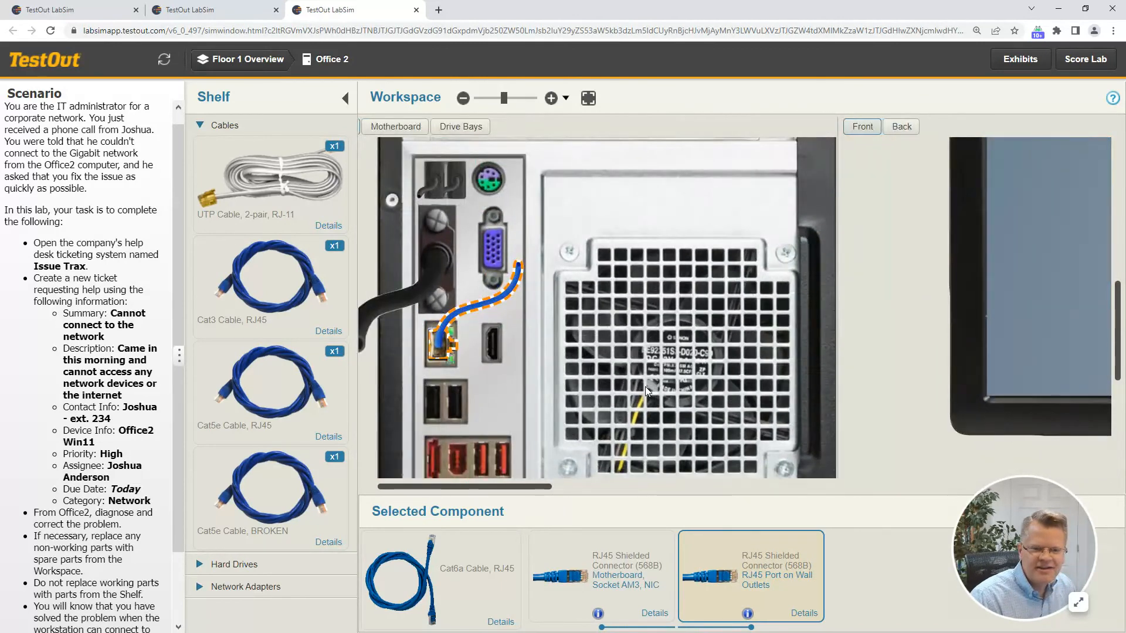
pyautogui.scroll(-2, 967, 284)
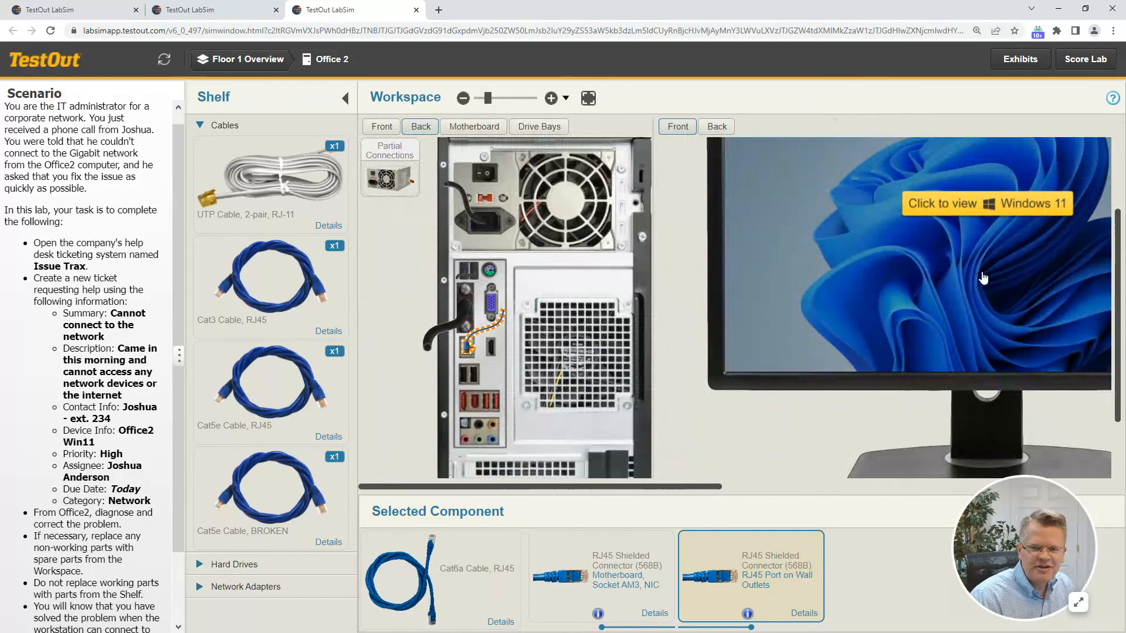
pyautogui.click(983, 278)
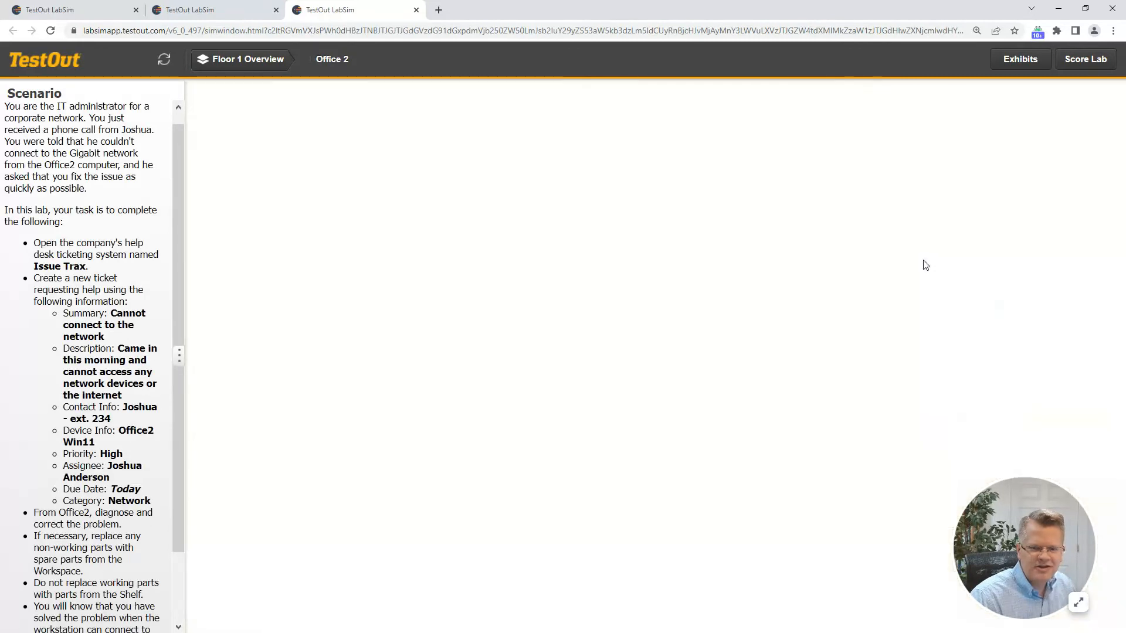
pyautogui.moveTo(1004, 491); pyautogui.dragTo(91, 500)
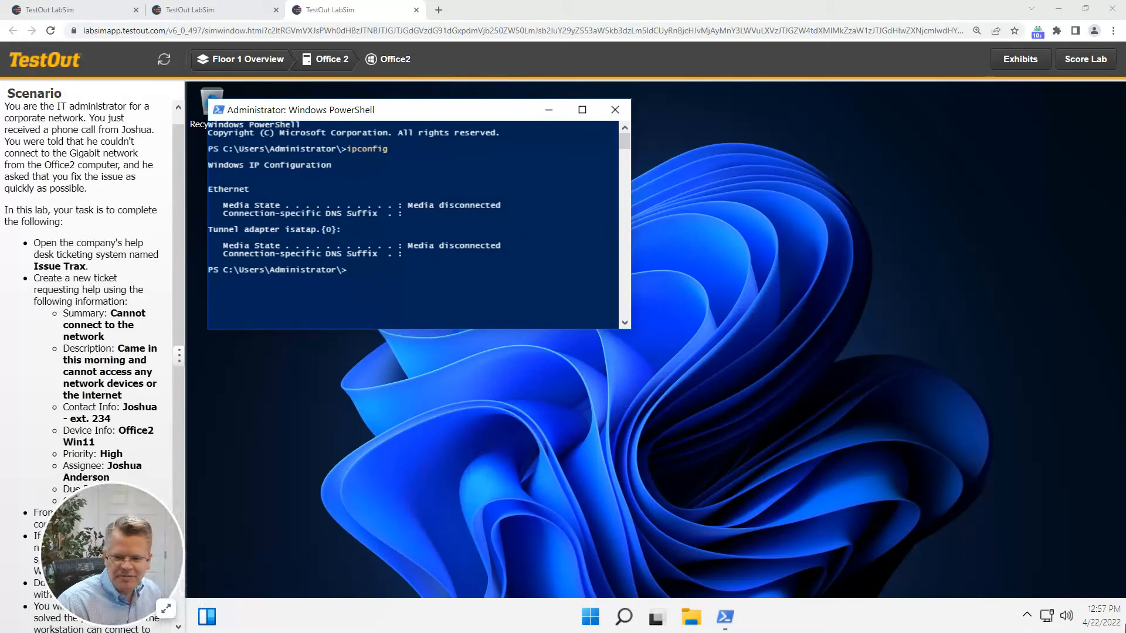
pyautogui.rightClick(1047, 615)
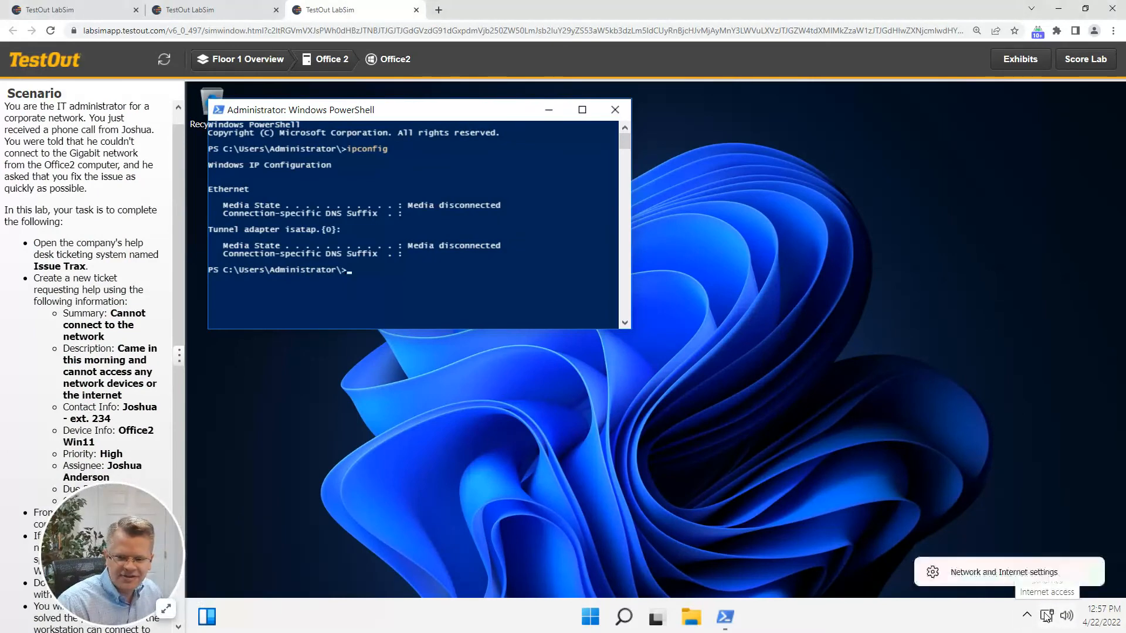
pyautogui.click(1001, 573)
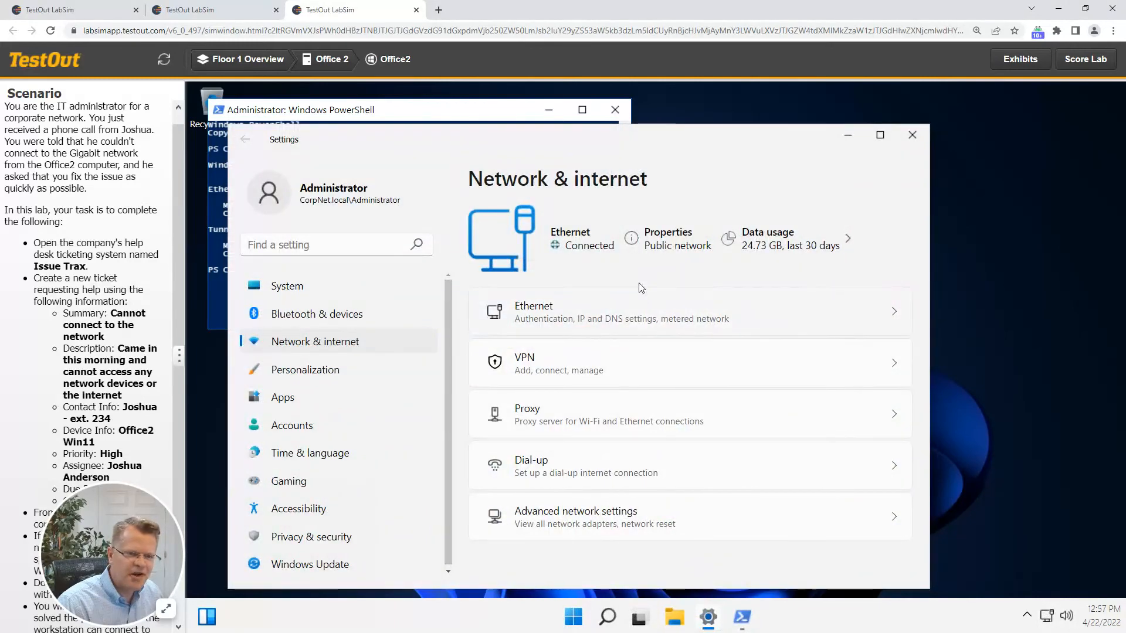
# Run ipconfig again in Office2's PowerShell window and review the Ethernet adapter's addresses.
pyautogui.click(491, 115)
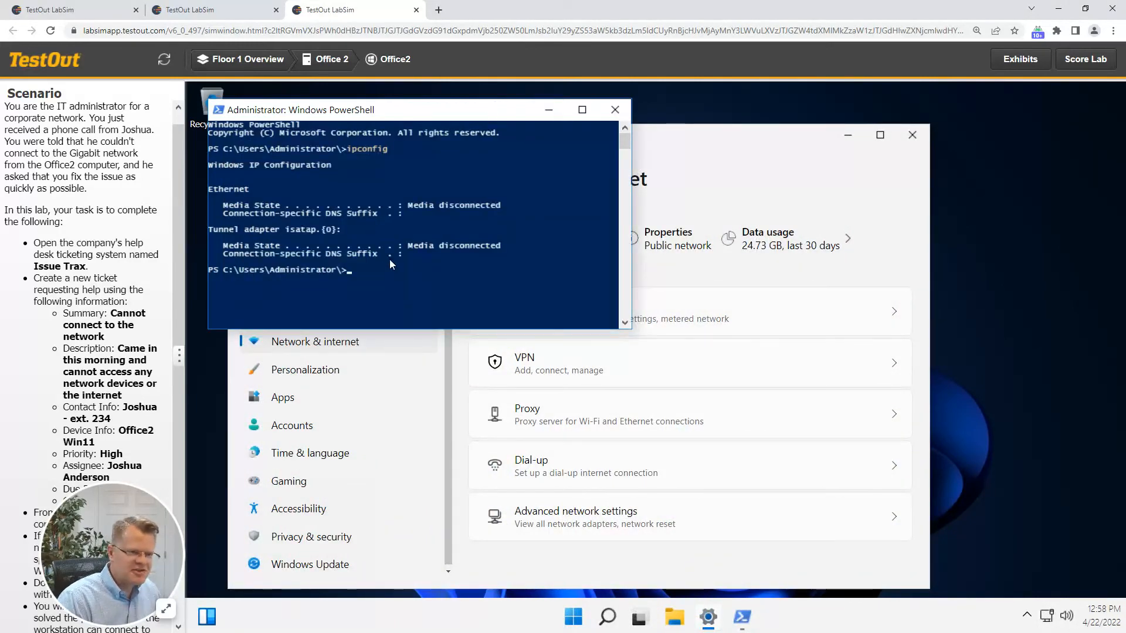
pyautogui.write('ipconfig')
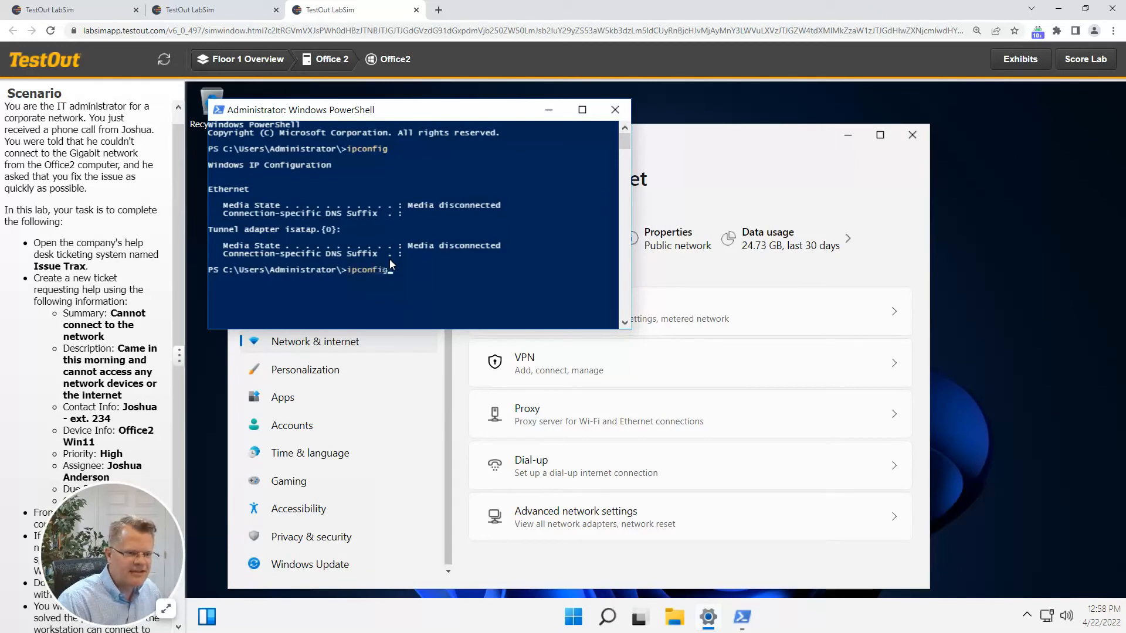
pyautogui.press('Return')
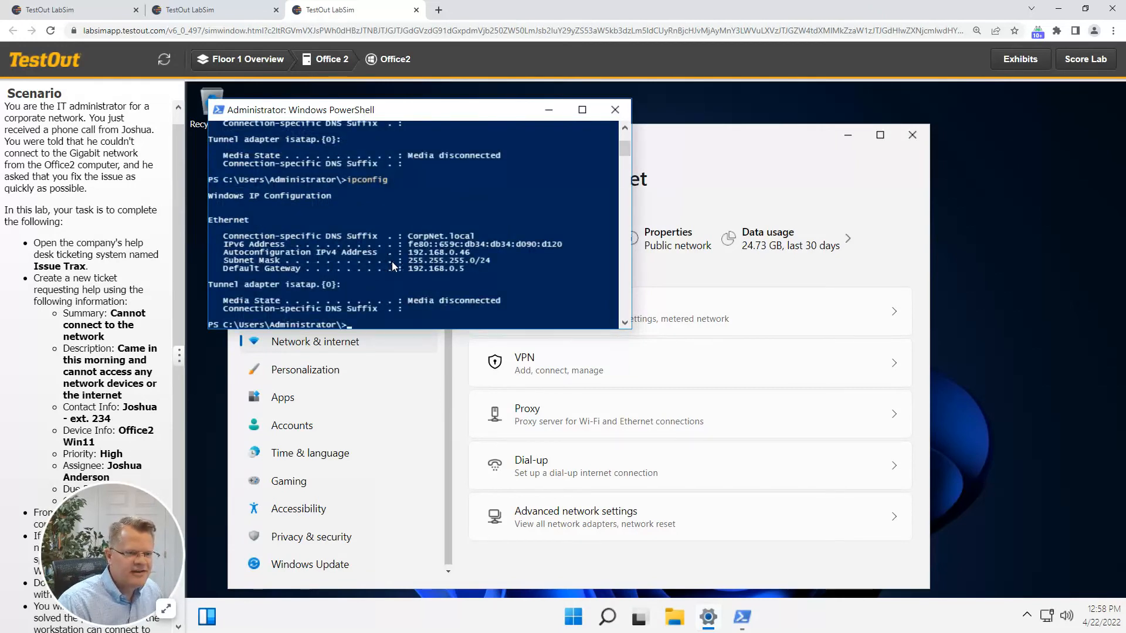
pyautogui.scroll(-3, 416, 283)
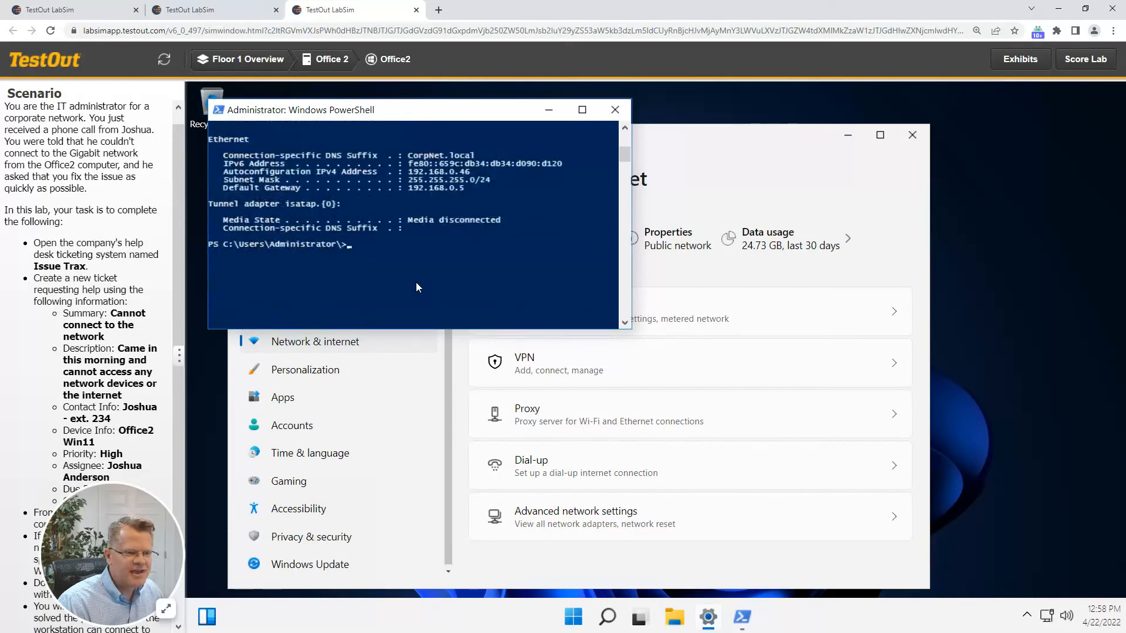
pyautogui.scroll(2, 411, 286)
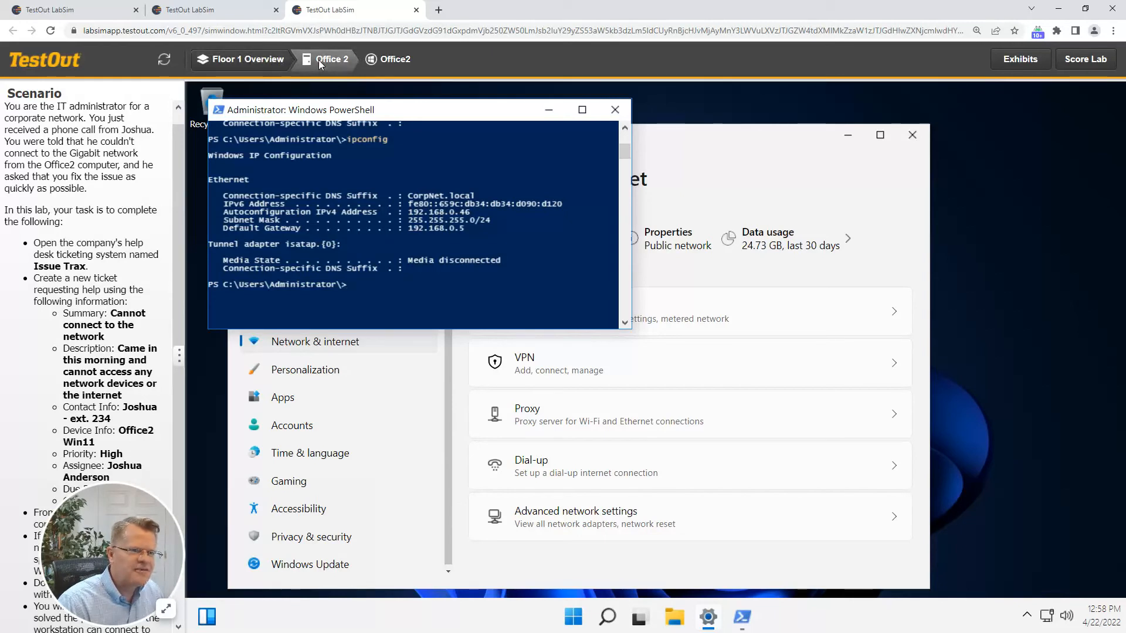
# Switch to the ITAdmin computer, open the "Cannot connect to the network" ticket in Issue Trax and maximize the window.
pyautogui.click(292, 61)
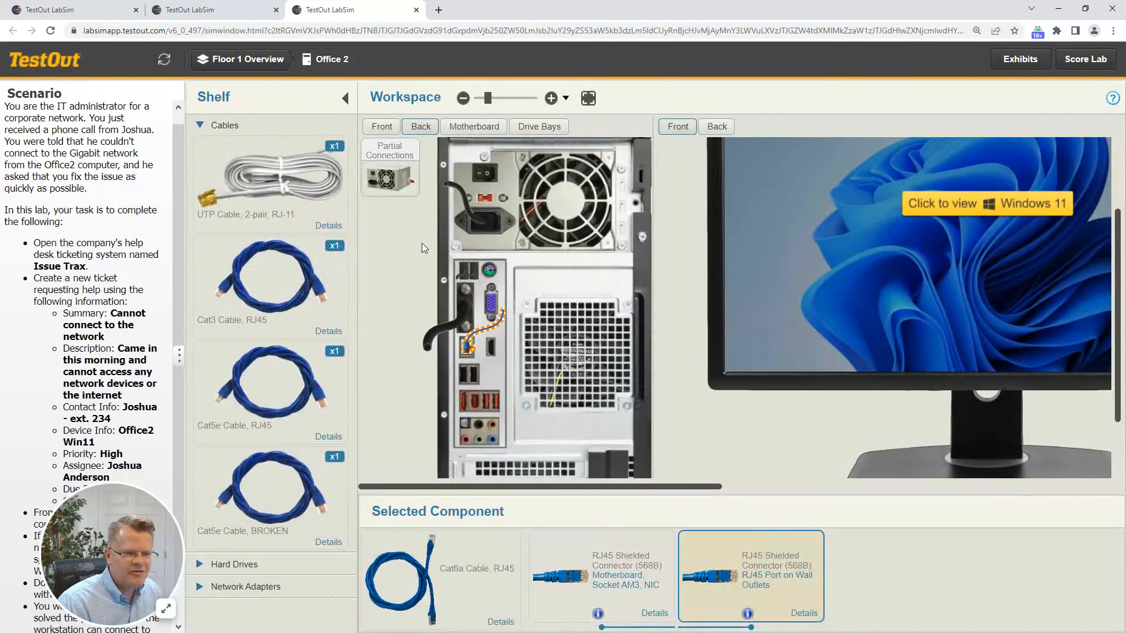
pyautogui.click(226, 61)
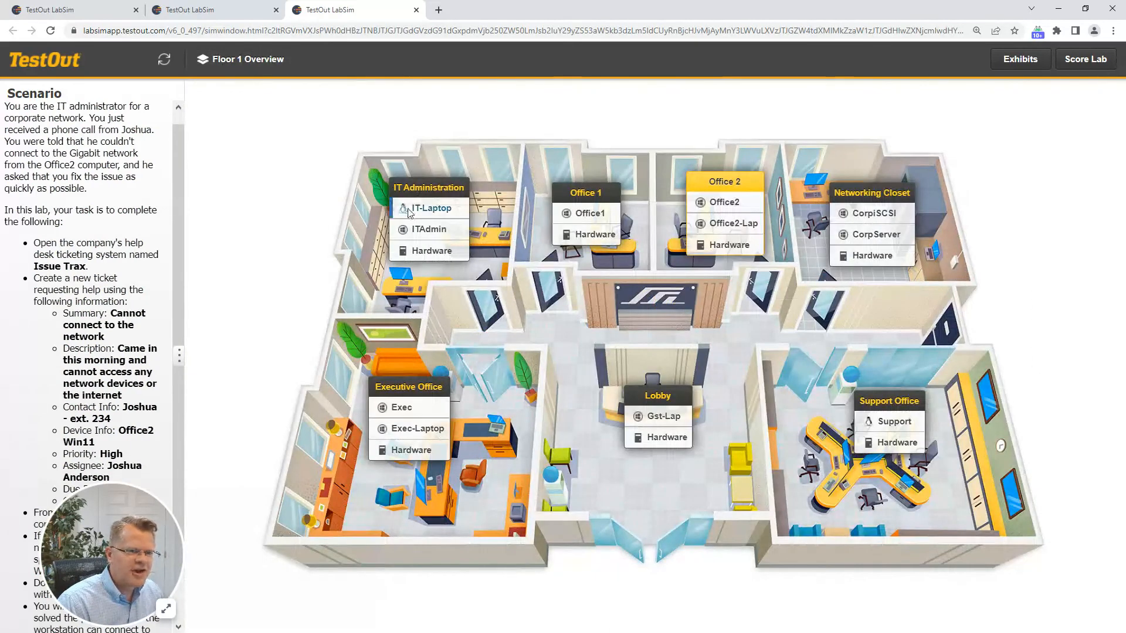
pyautogui.click(430, 231)
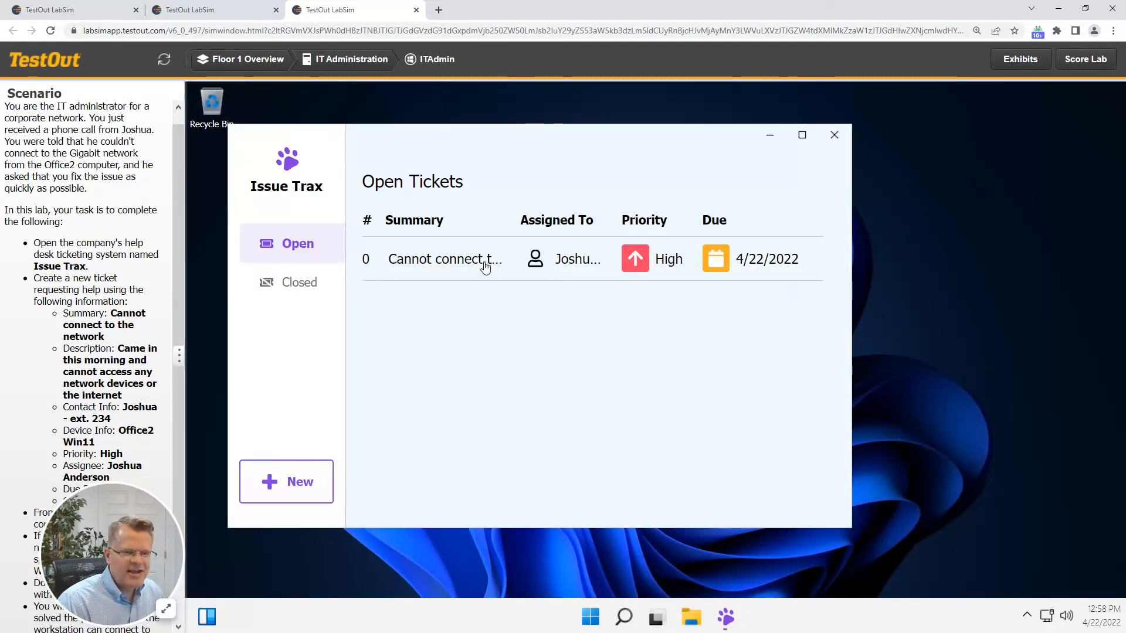
pyautogui.click(425, 262)
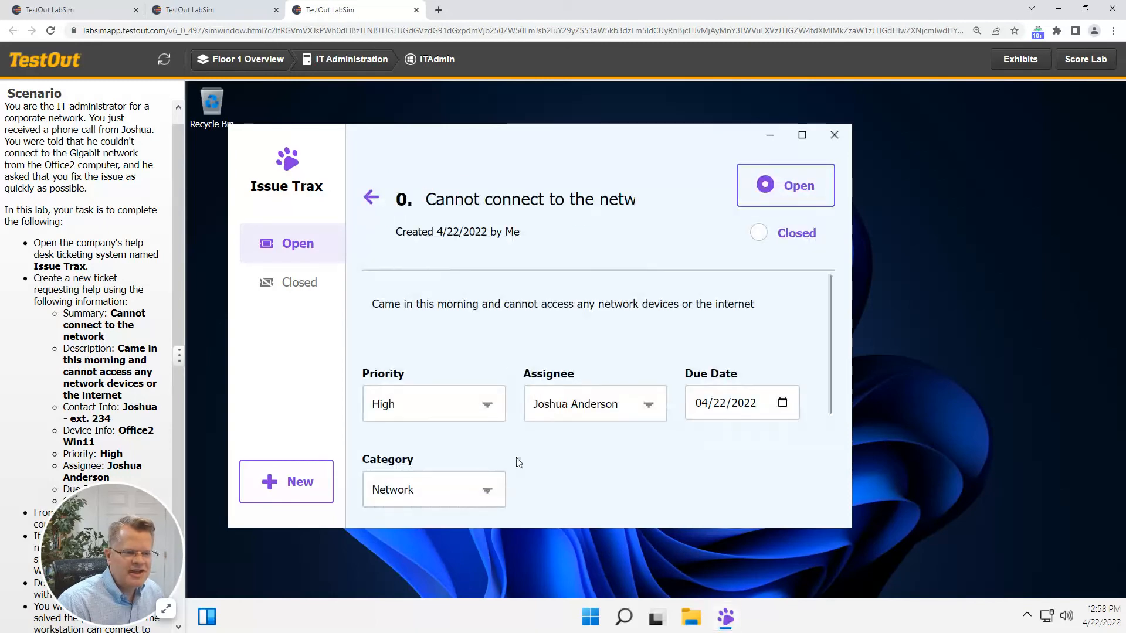
pyautogui.click(803, 135)
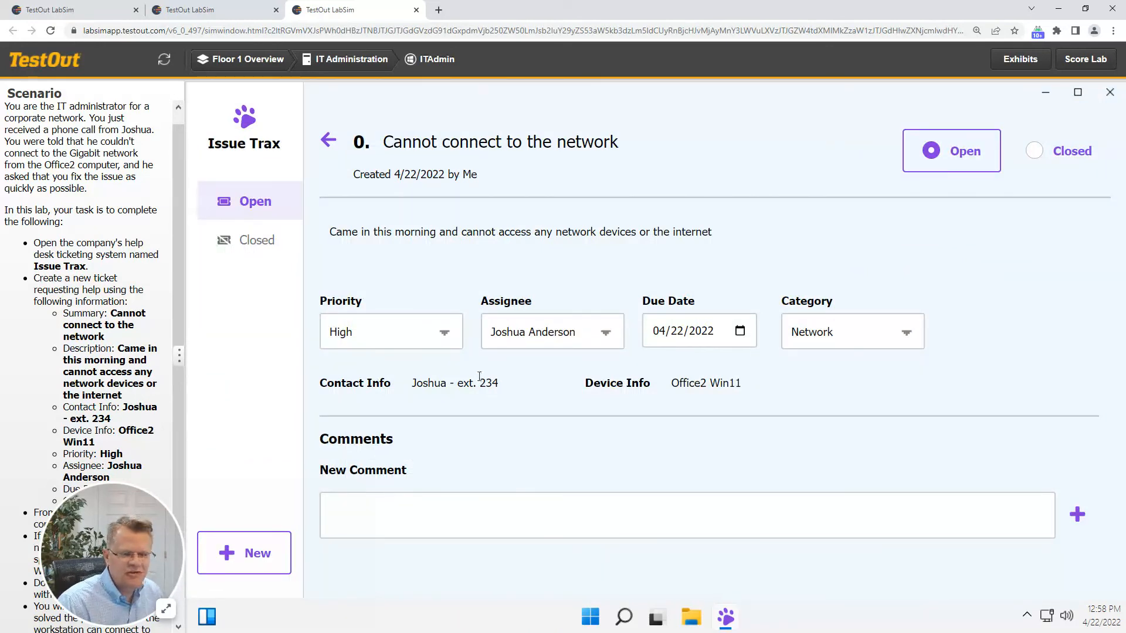
# Score the lab and show the report's details for creating the help desk ticket and for commenting on and closing it.
pyautogui.click(1089, 61)
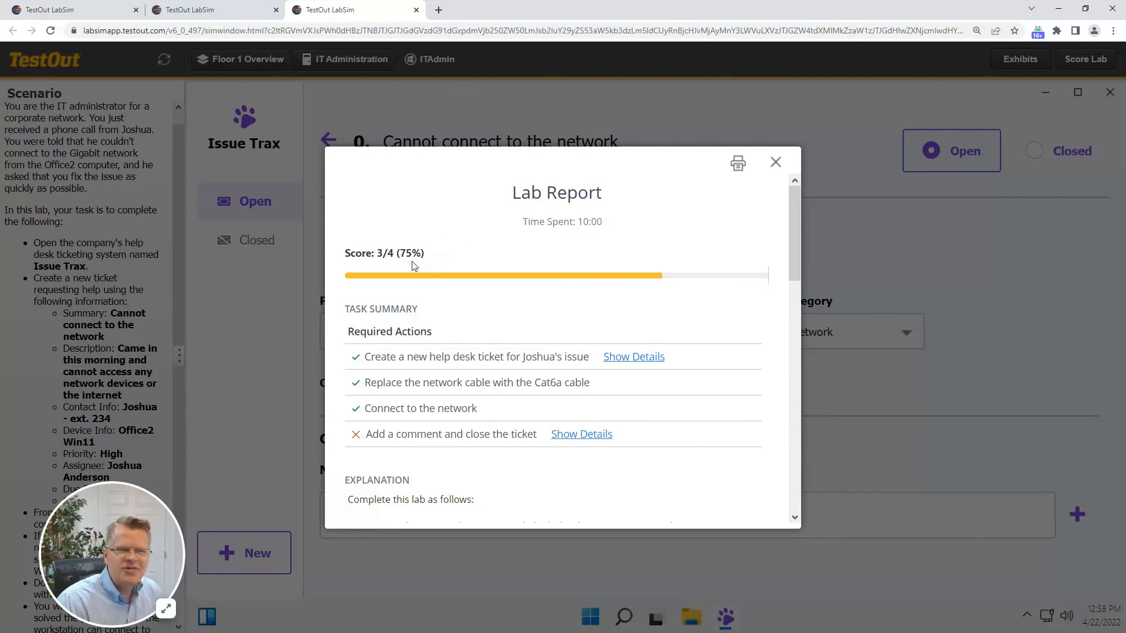
pyautogui.click(626, 356)
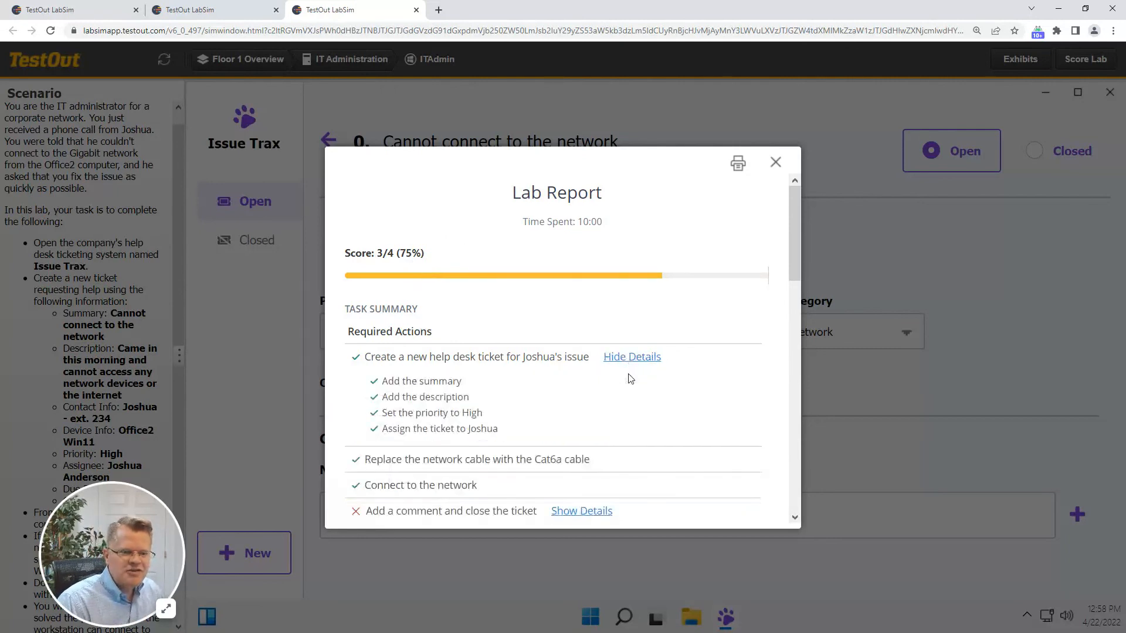
pyautogui.scroll(-3, 628, 365)
pyautogui.scroll(1, 614, 363)
pyautogui.click(596, 374)
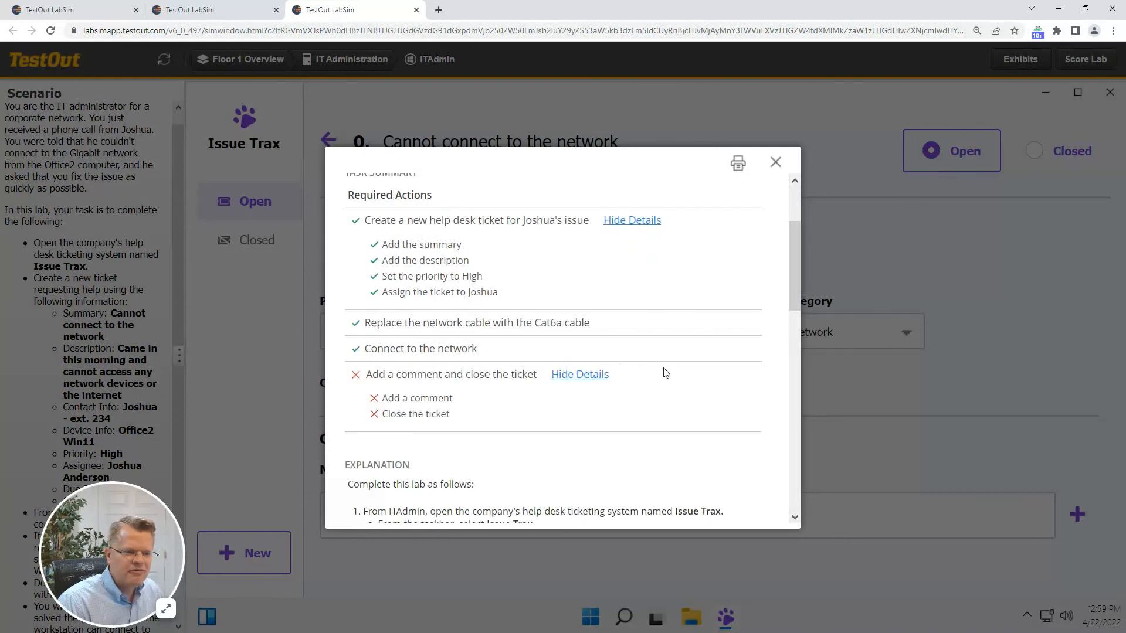
pyautogui.scroll(3, 663, 372)
pyautogui.scroll(-1, 486, 338)
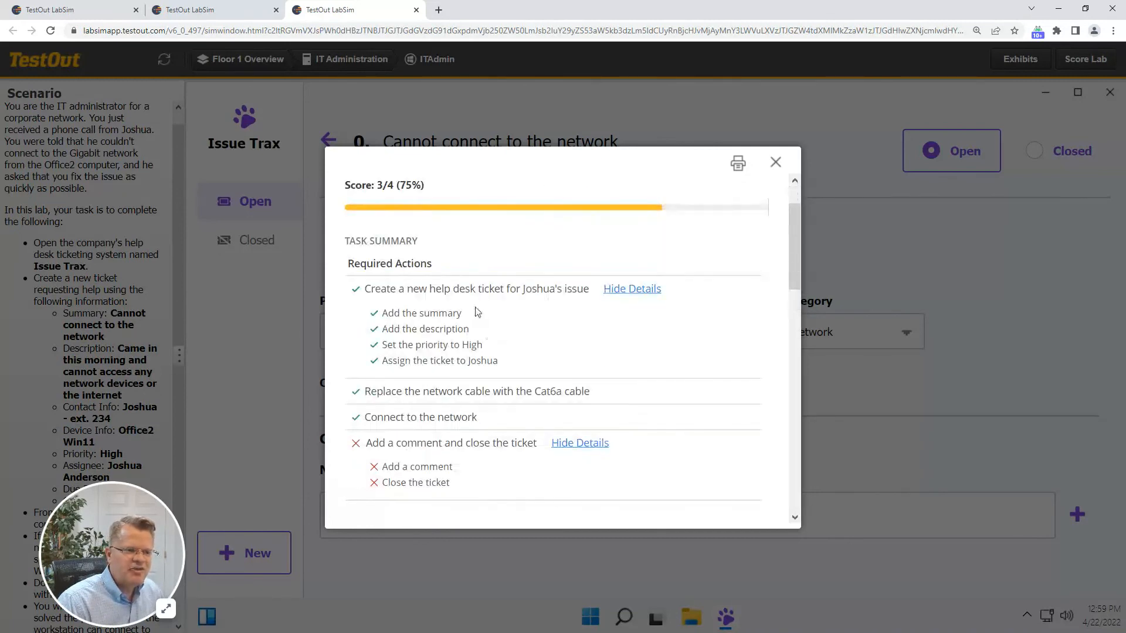